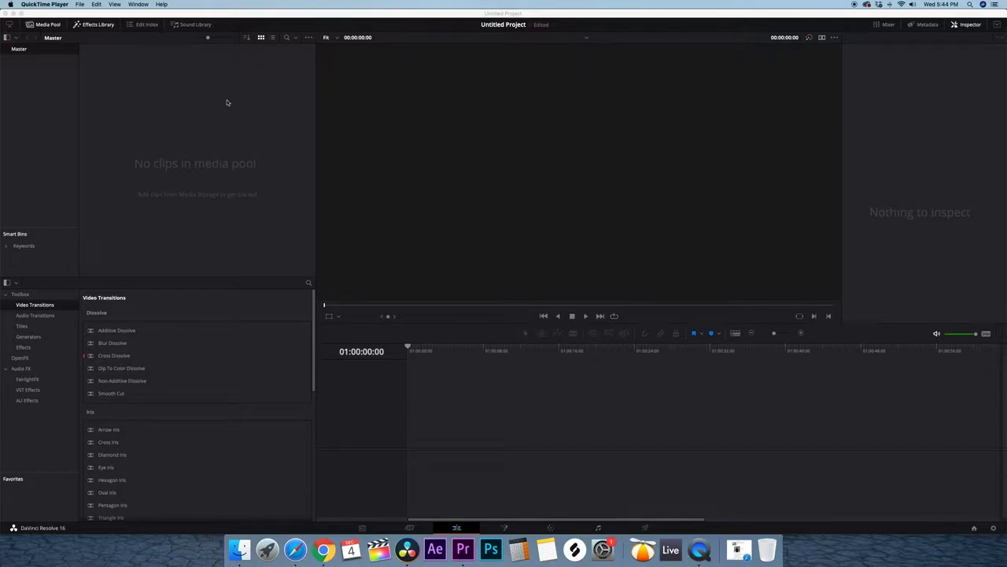
# Import every Boda_Francine JPG from the Photos folder with Import Media.
pyautogui.click(134, 84)
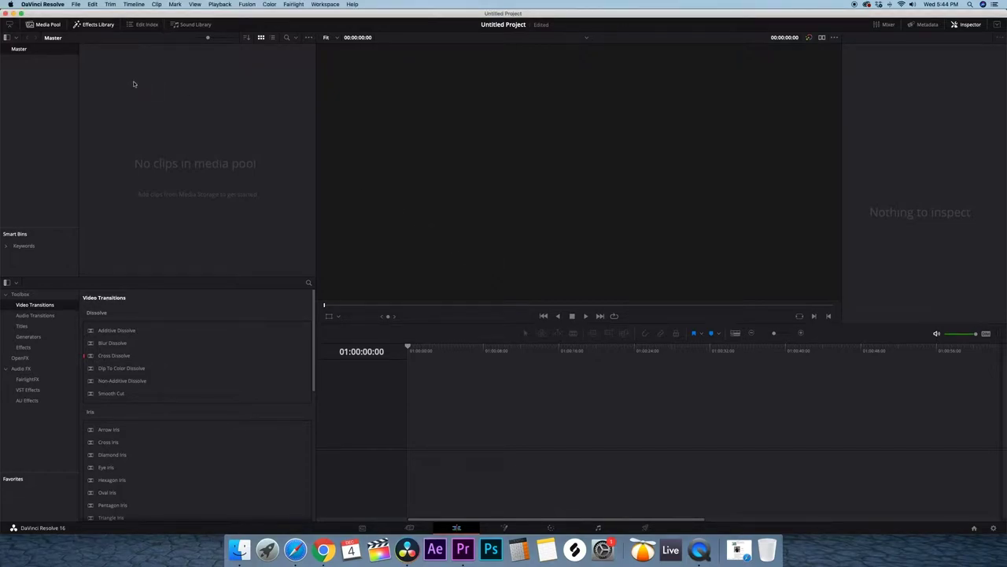
pyautogui.click(77, 4)
pyautogui.moveTo(118, 79)
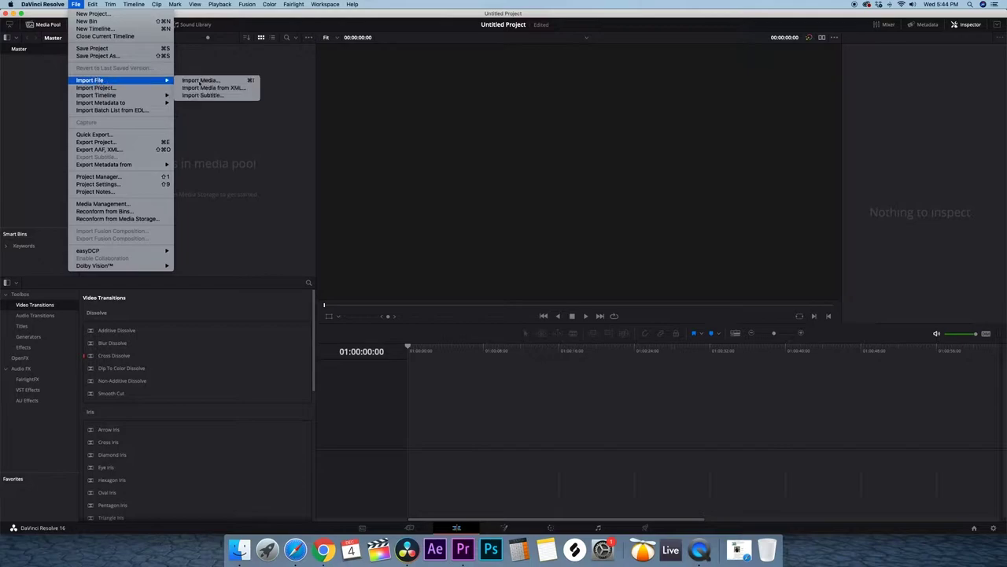
pyautogui.click(250, 80)
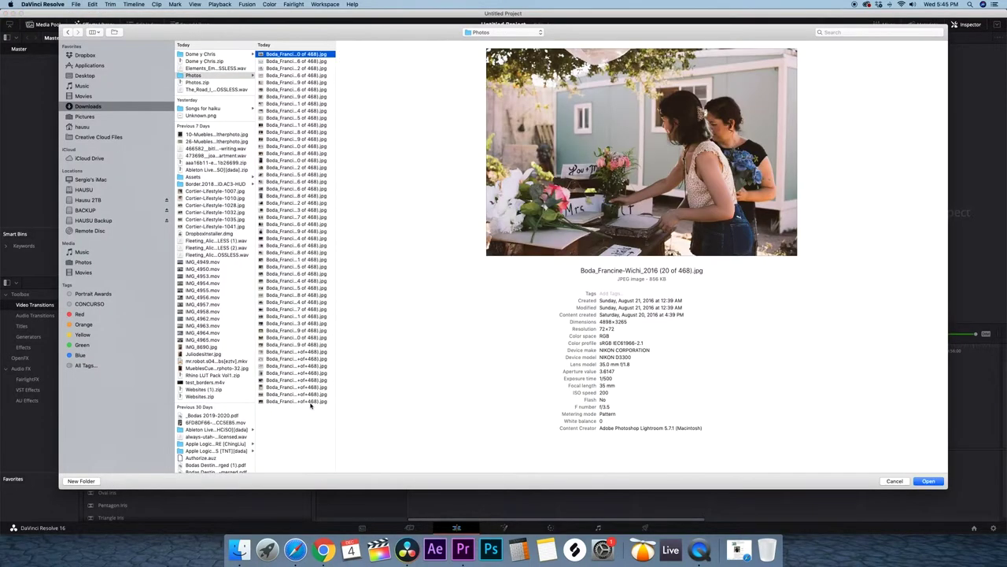
pyautogui.keyDown('shift'); pyautogui.click(310, 401); pyautogui.keyUp('shift')
pyautogui.click(935, 482)
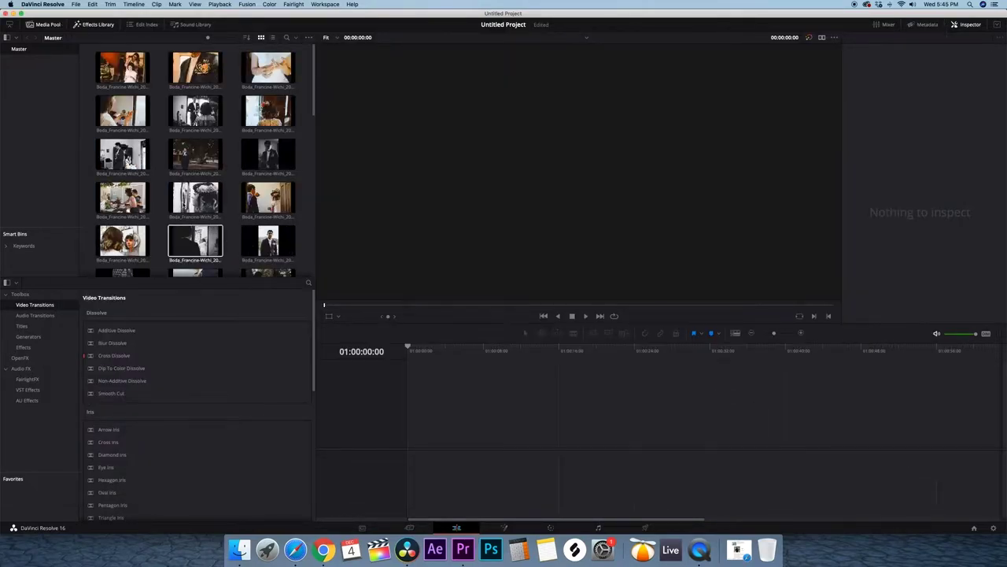
# Place all the media pool photos on Video 1 of a new Timeline 1.
pyautogui.press('super+a')
pyautogui.moveTo(267, 67); pyautogui.dragTo(474, 393)
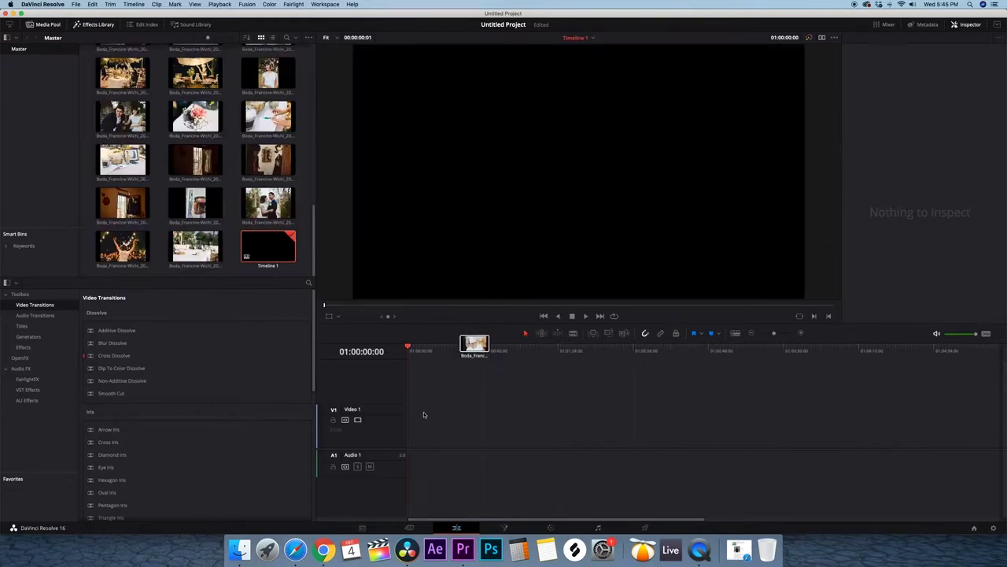
pyautogui.moveTo(449, 412); pyautogui.dragTo(408, 410)
# Scrub through the slideshow from 01:00:05:00 and select the basket photo clip.
pyautogui.click(416, 350)
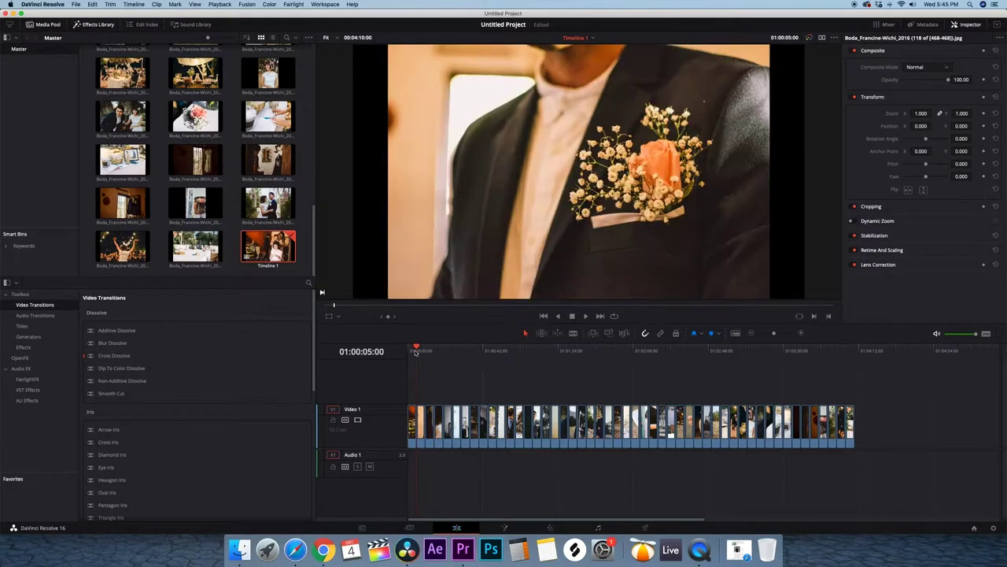
pyautogui.moveTo(429, 350)
pyautogui.mouseDown()
pyautogui.moveTo(845, 354)
pyautogui.moveTo(622, 350)
pyautogui.mouseUp()
pyautogui.moveTo(909, 386); pyautogui.dragTo(331, 421)
pyautogui.click(626, 407)
# Shorten the basket clip by deleting the 5 from its Change Clip Duration value.
pyautogui.rightClick(627, 410)
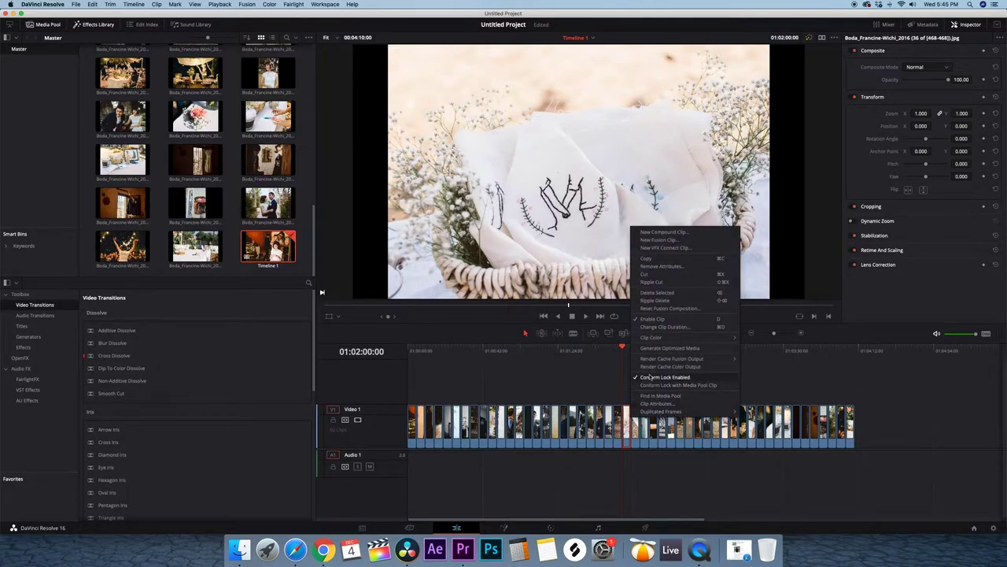
pyautogui.rightClick(633, 328)
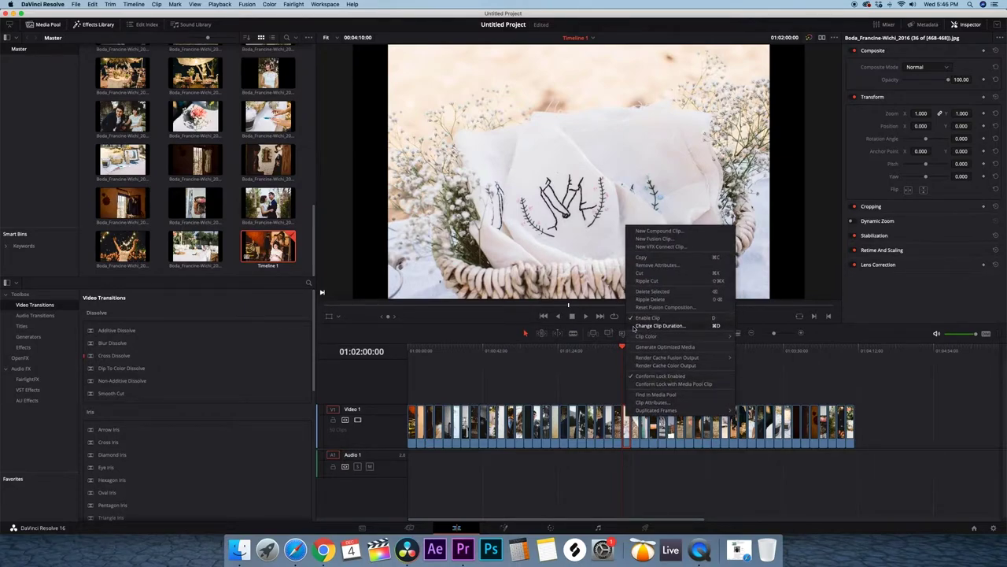
pyautogui.click(660, 325)
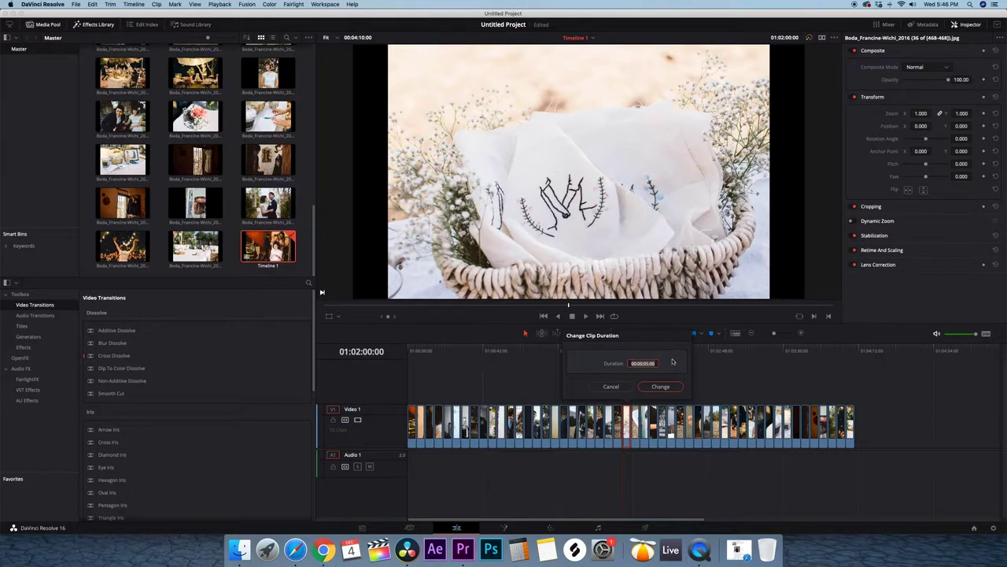
pyautogui.click(647, 363)
pyautogui.press('BackSpace')
pyautogui.click(661, 386)
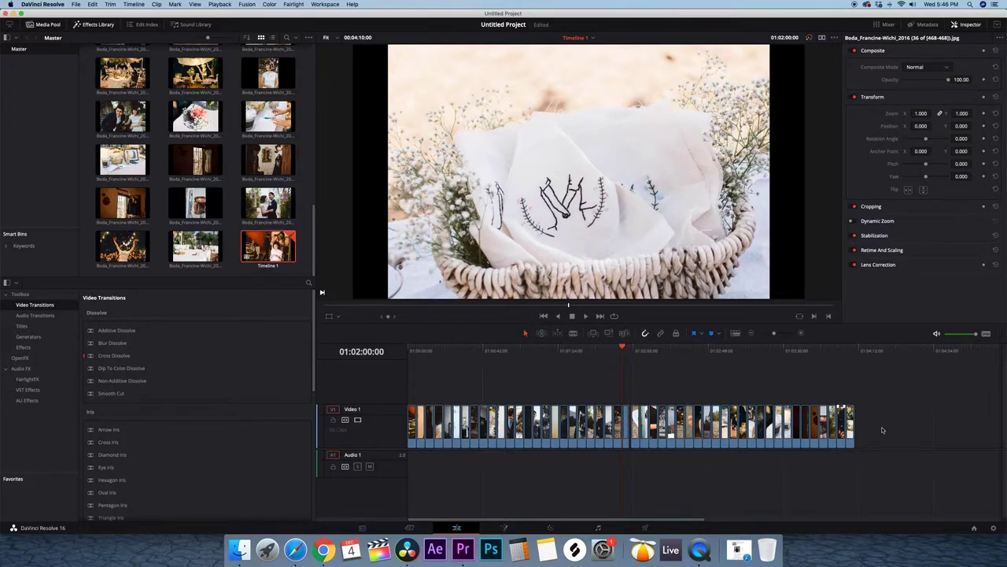
# Give all selected photo clips one shorter duration, making the timeline 00:04:09:00.
pyautogui.moveTo(884, 411); pyautogui.dragTo(315, 430)
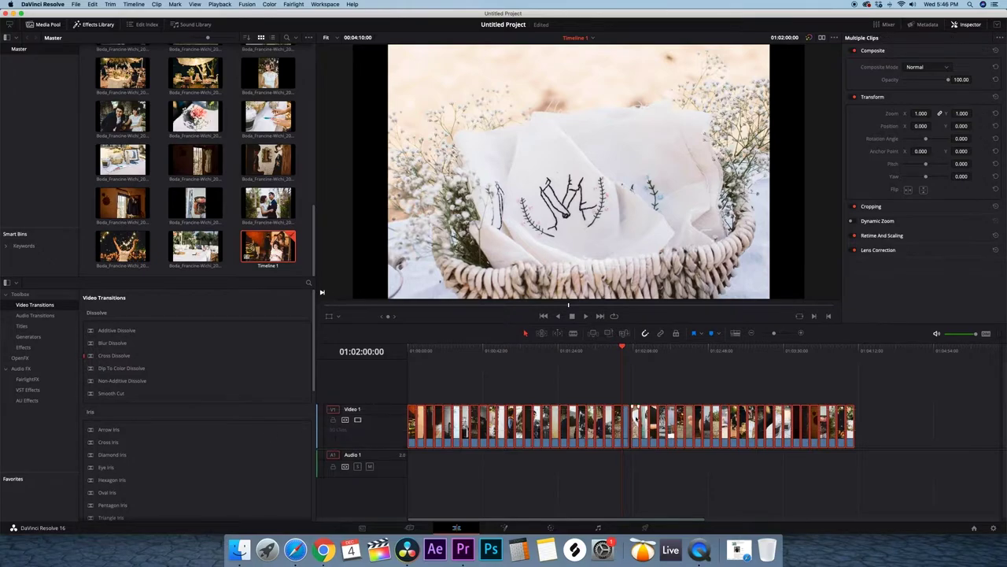
pyautogui.rightClick(636, 411)
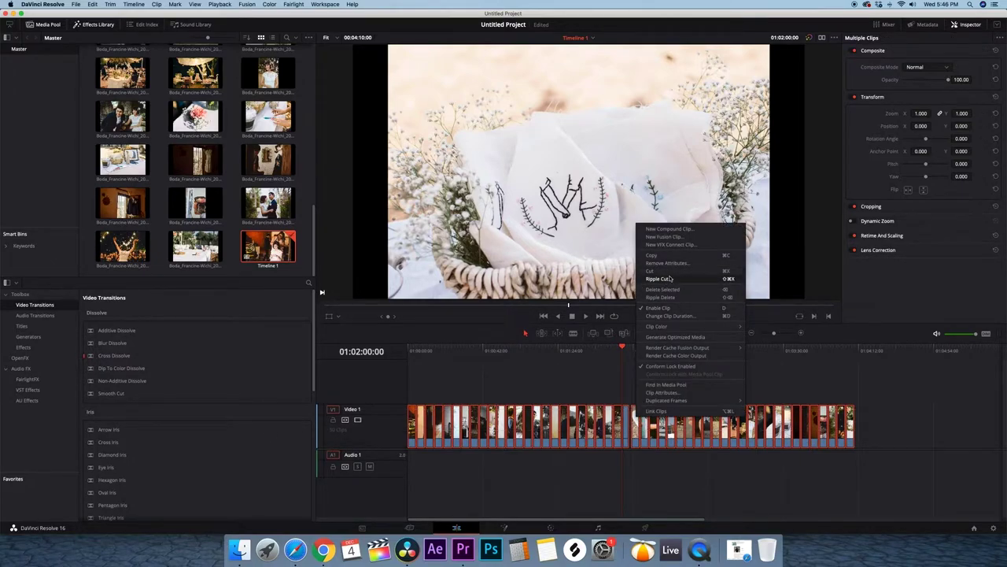
pyautogui.click(667, 316)
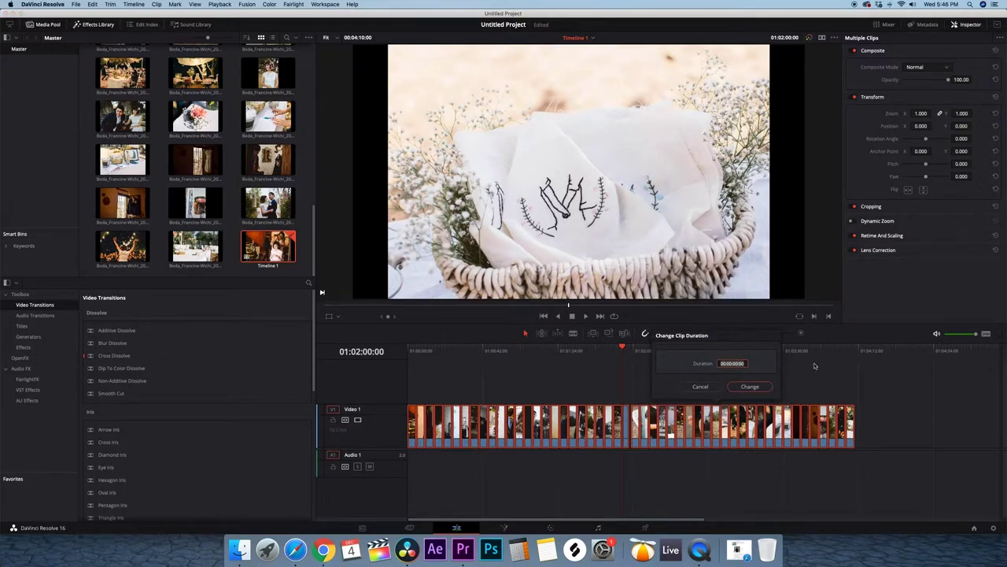
pyautogui.click(737, 362)
pyautogui.press('Return')
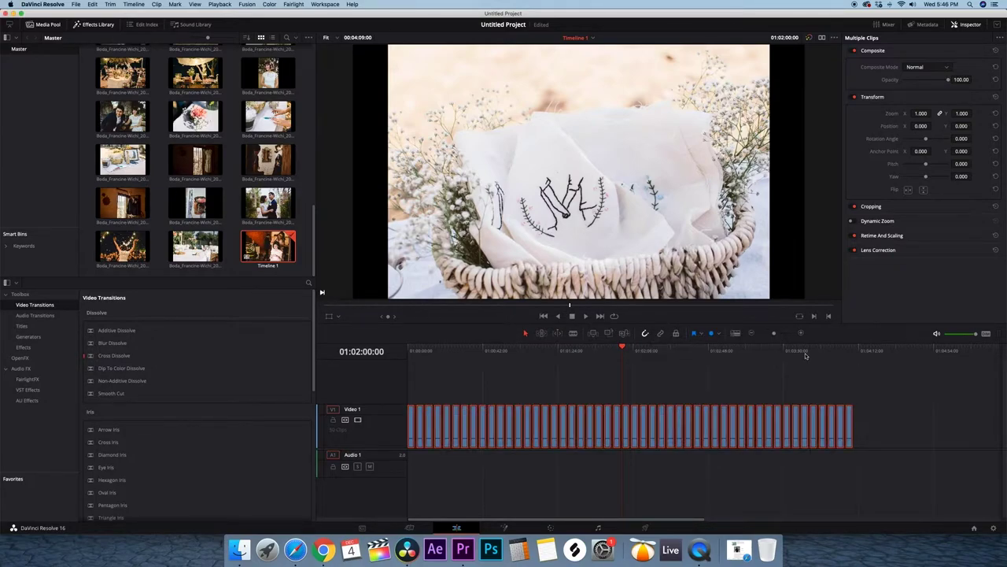
pyautogui.click(714, 378)
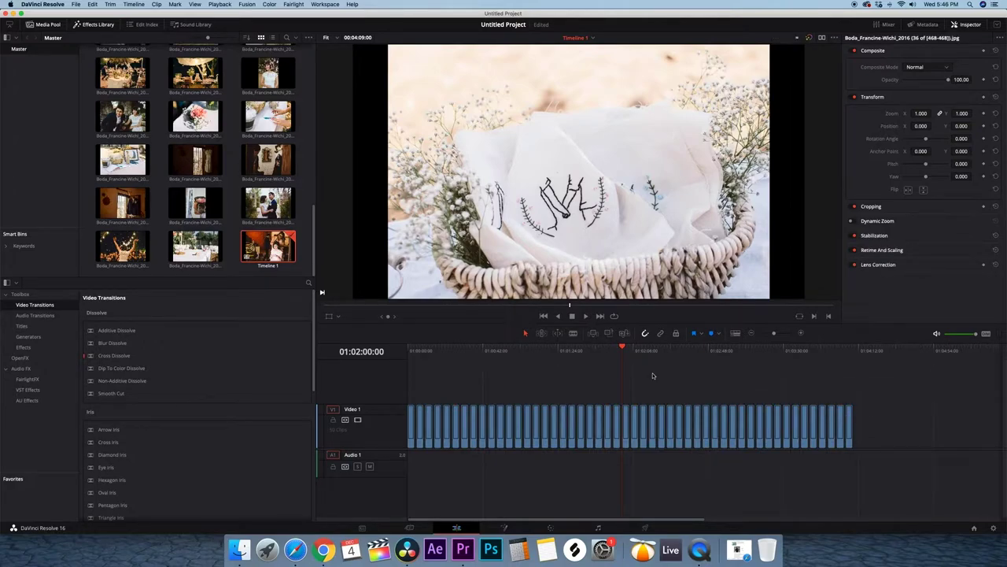
# Ripple-delete the gaps between the early photo clips, shortening the timeline to 00:03:52:00.
pyautogui.scroll(5, 629, 376)
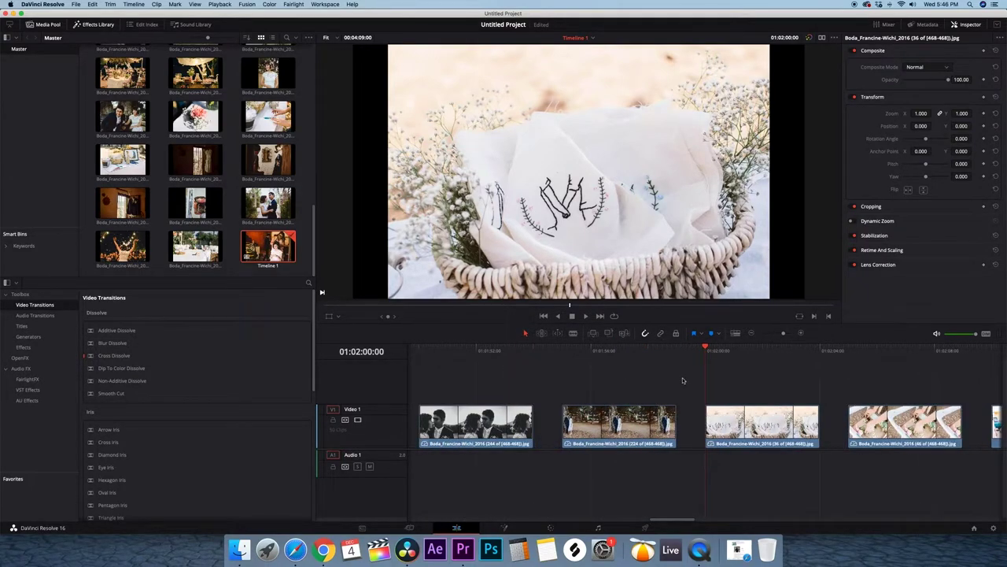
pyautogui.click(689, 427)
pyautogui.hscroll(-10, 542, 401)
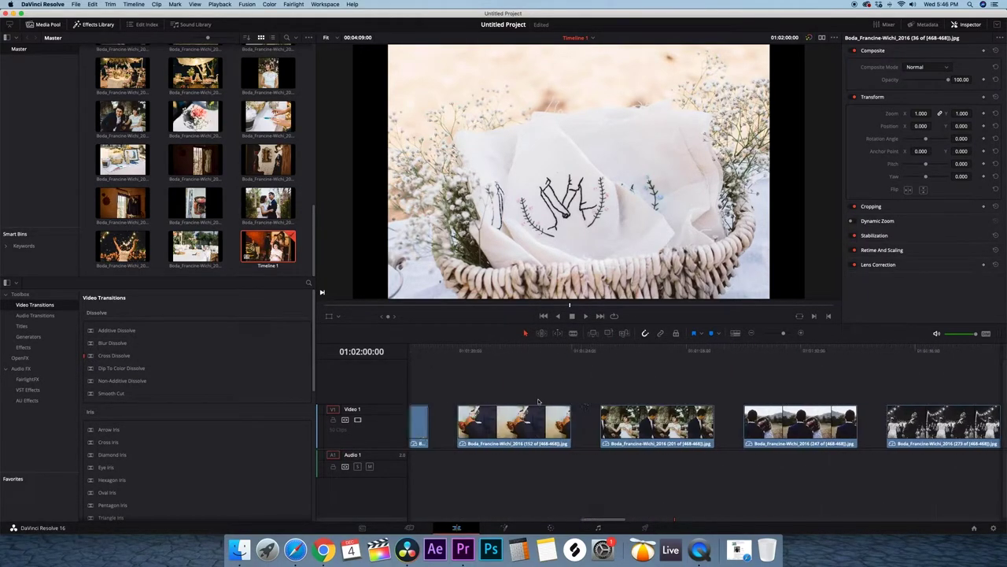
pyautogui.scroll(-5, 538, 398)
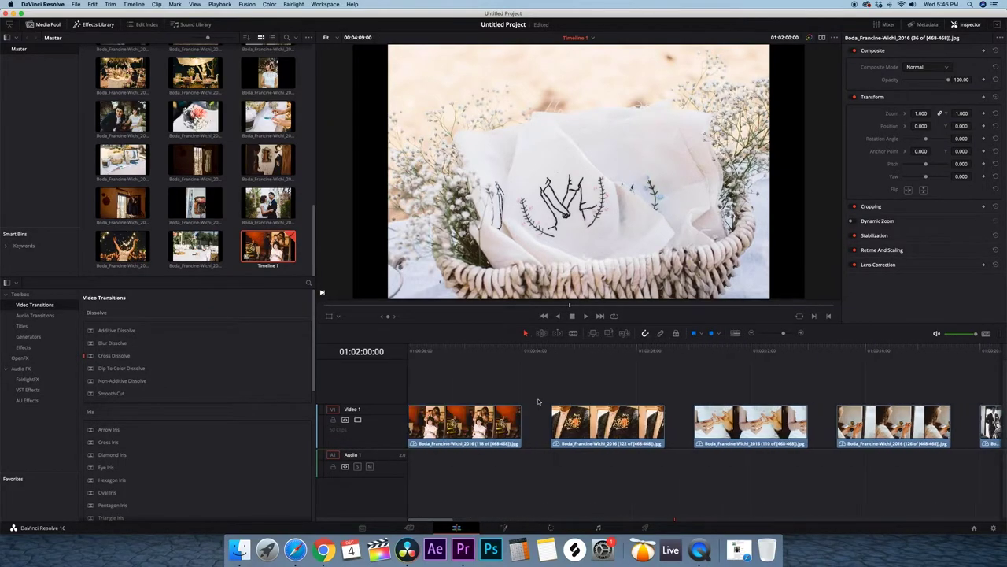
pyautogui.click(470, 419)
pyautogui.press('Delete')
pyautogui.click(497, 419)
pyautogui.press('Delete')
pyautogui.click(526, 419)
pyautogui.press('Delete')
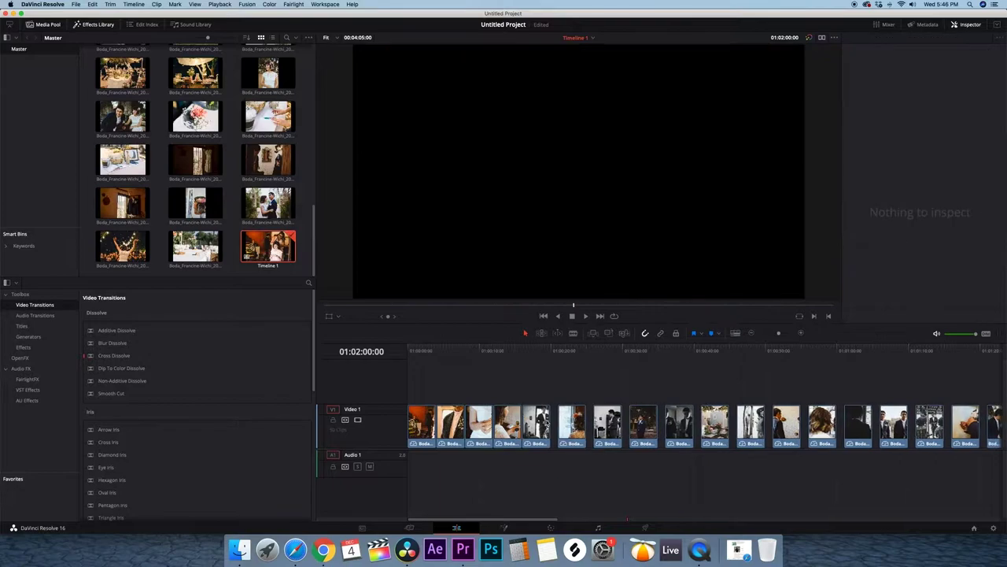
pyautogui.click(554, 419)
pyautogui.press('Delete')
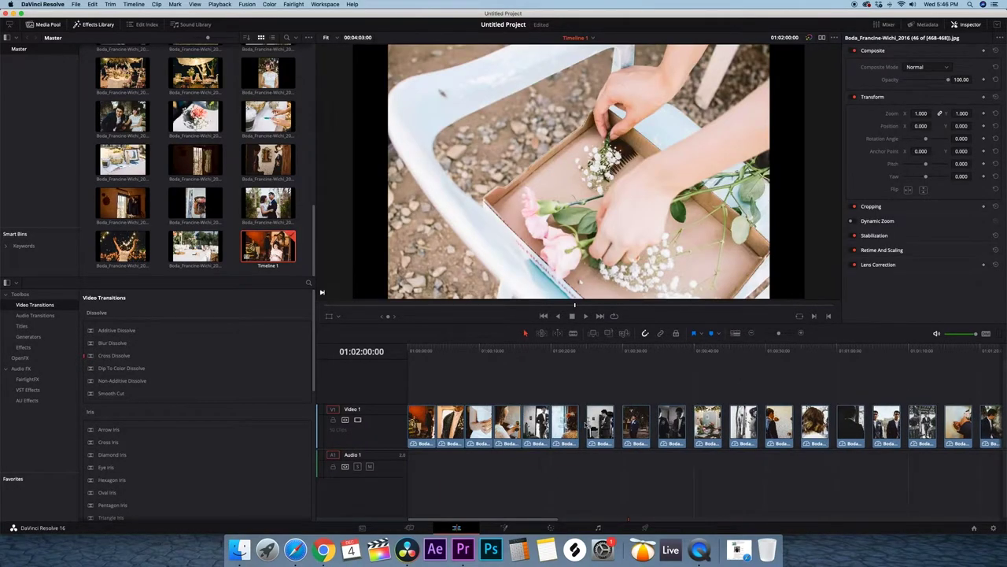
pyautogui.click(582, 422)
pyautogui.press('Delete')
pyautogui.click(611, 423)
pyautogui.press('Delete')
pyautogui.click(620, 422)
pyautogui.press('Delete')
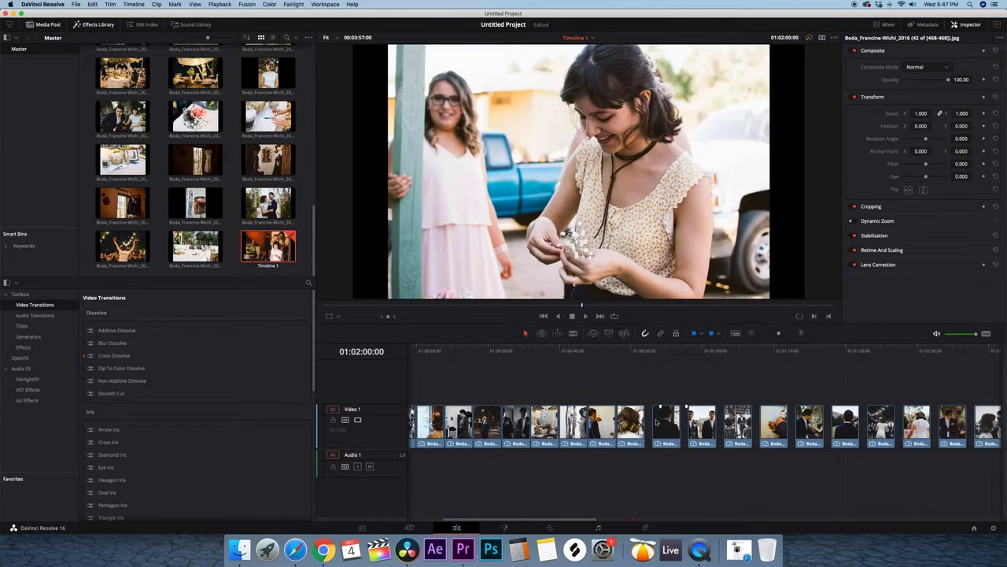
pyautogui.click(650, 420)
pyautogui.press('Delete')
pyautogui.click(678, 423)
pyautogui.press('Delete')
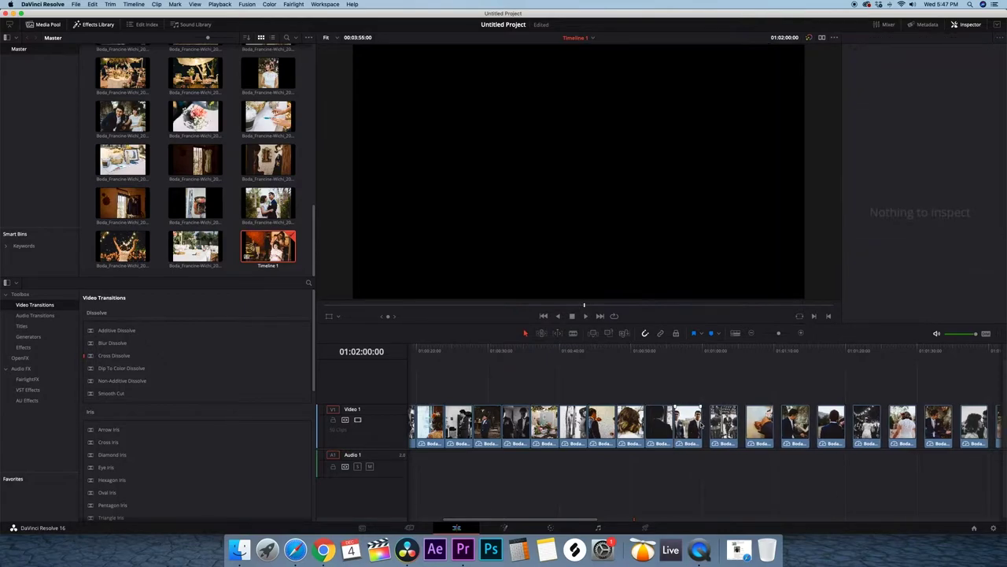
pyautogui.click(708, 422)
pyautogui.press('Delete')
pyautogui.click(736, 422)
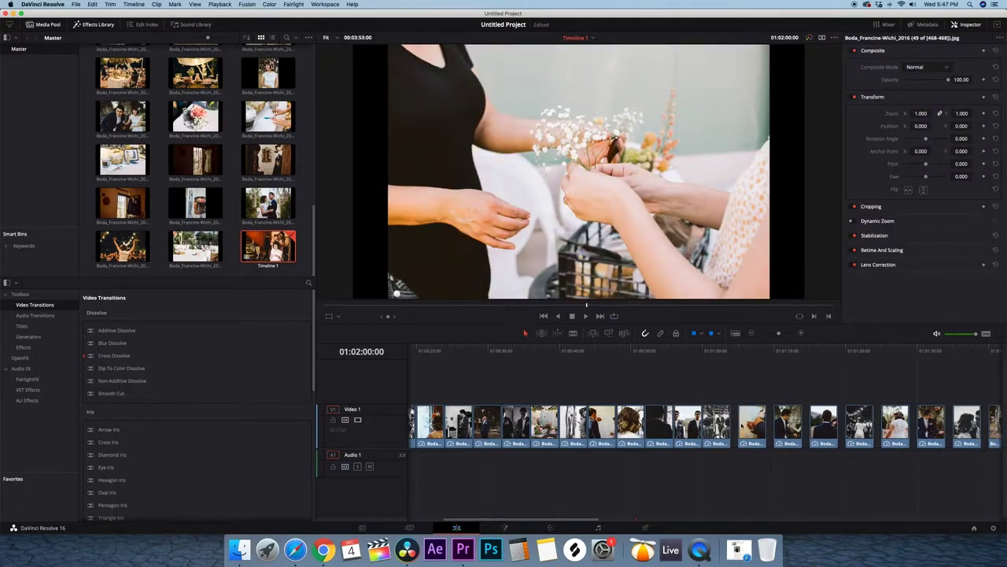
pyautogui.press('Delete')
pyautogui.click(763, 423)
pyautogui.press('Delete')
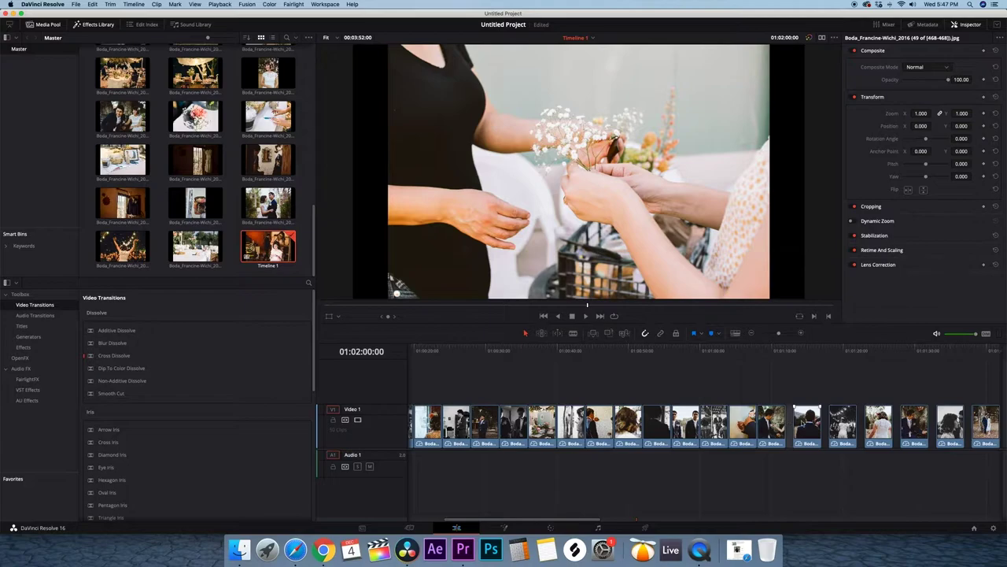
# Ripple-delete the remaining gaps between photos further along Video 1.
pyautogui.hscroll(5, 788, 423)
pyautogui.press('Delete')
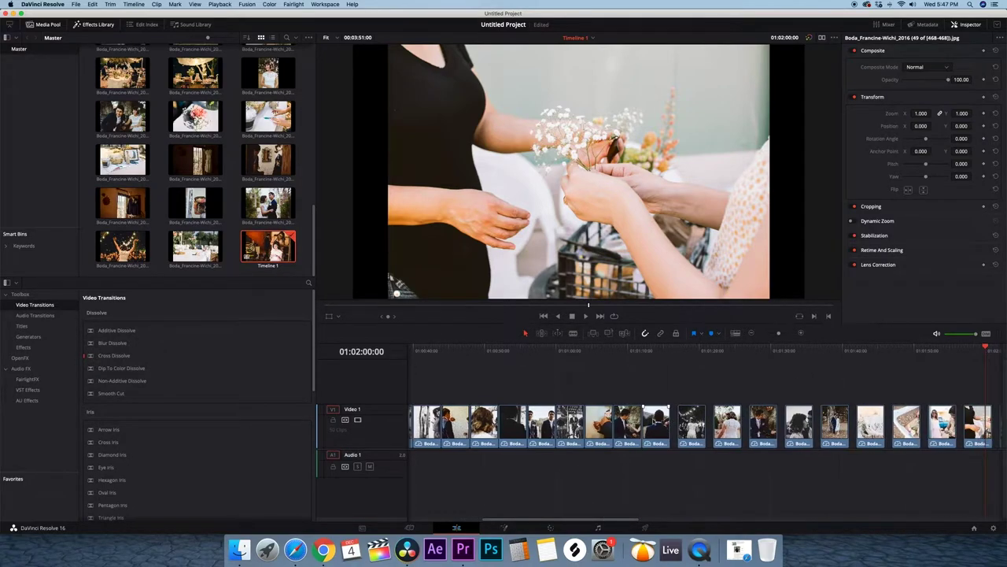
pyautogui.press('Delete')
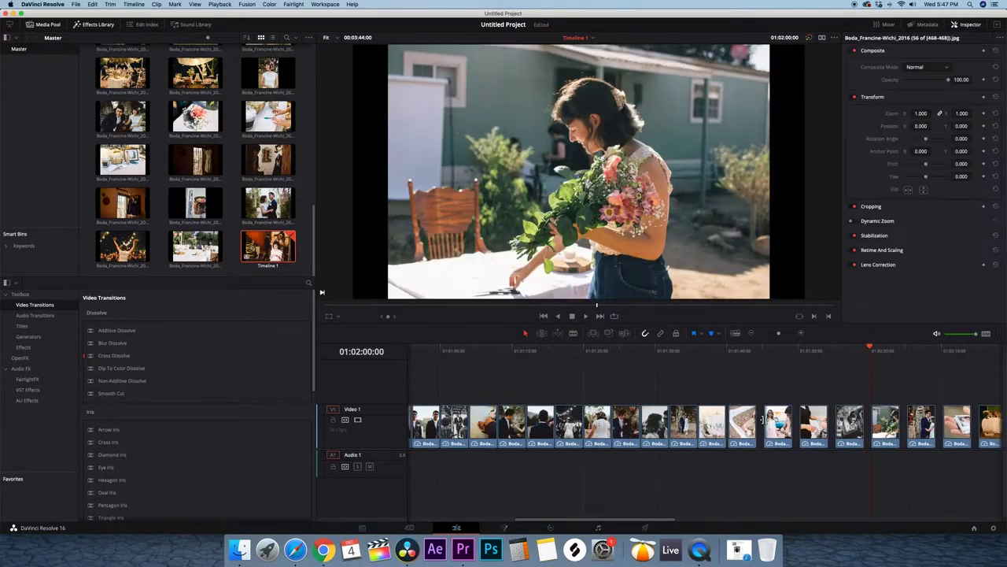
pyautogui.hscroll(3, 705, 424)
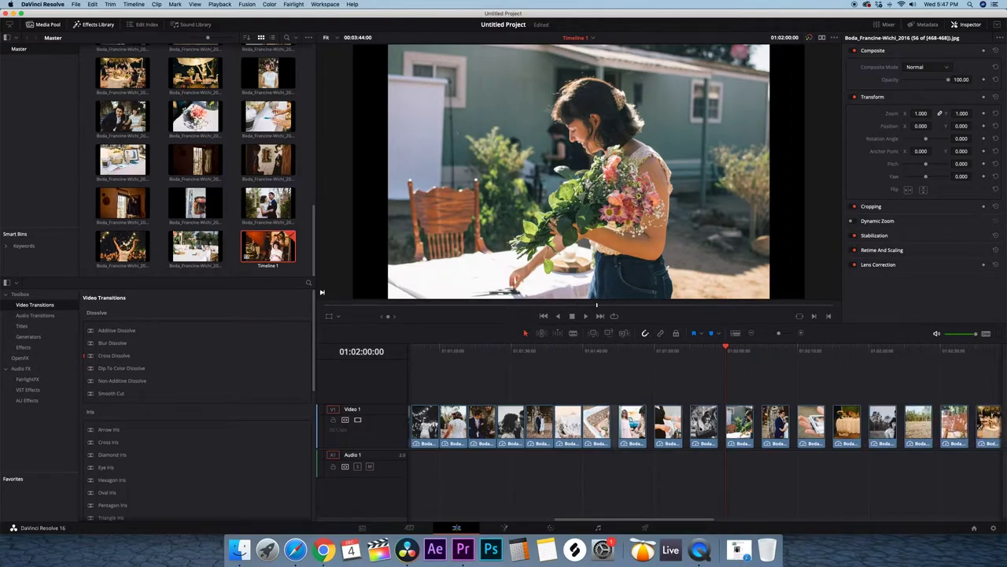
pyautogui.press('Delete')
pyautogui.click(644, 425)
pyautogui.press('Delete')
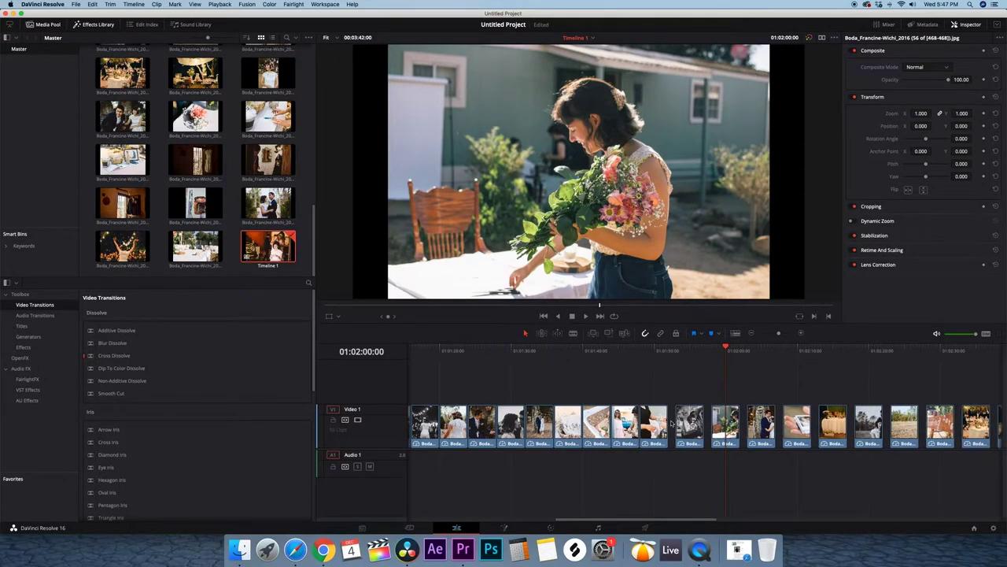
pyautogui.click(672, 423)
pyautogui.press('Delete')
pyautogui.click(700, 425)
pyautogui.press('Delete')
pyautogui.hscroll(4, 728, 424)
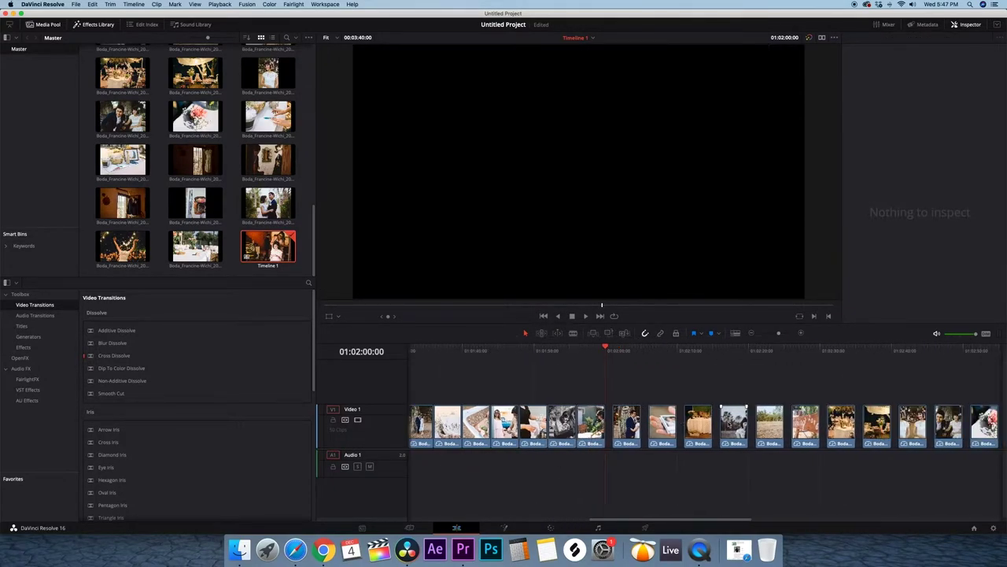
pyautogui.click(609, 425)
pyautogui.press('Delete')
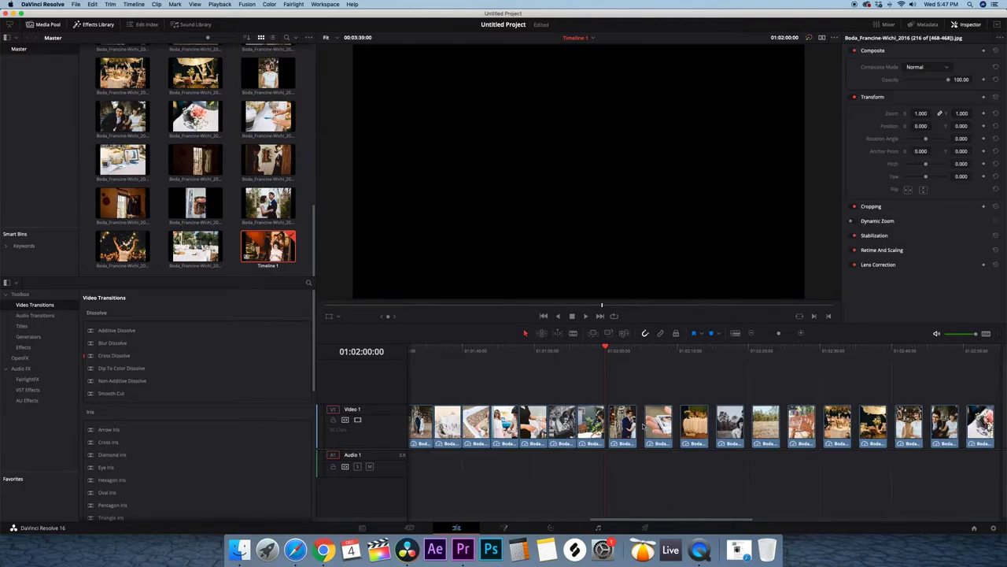
# Zoom to fit and delete the short stray end clip and gap, leaving 00:03:20:00.
pyautogui.press('super+minus')
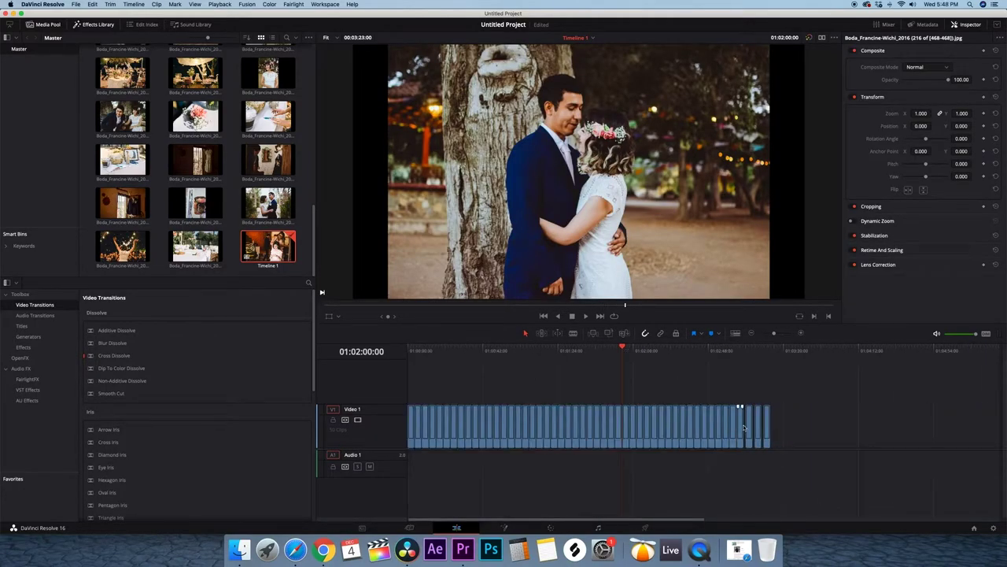
pyautogui.click(748, 428)
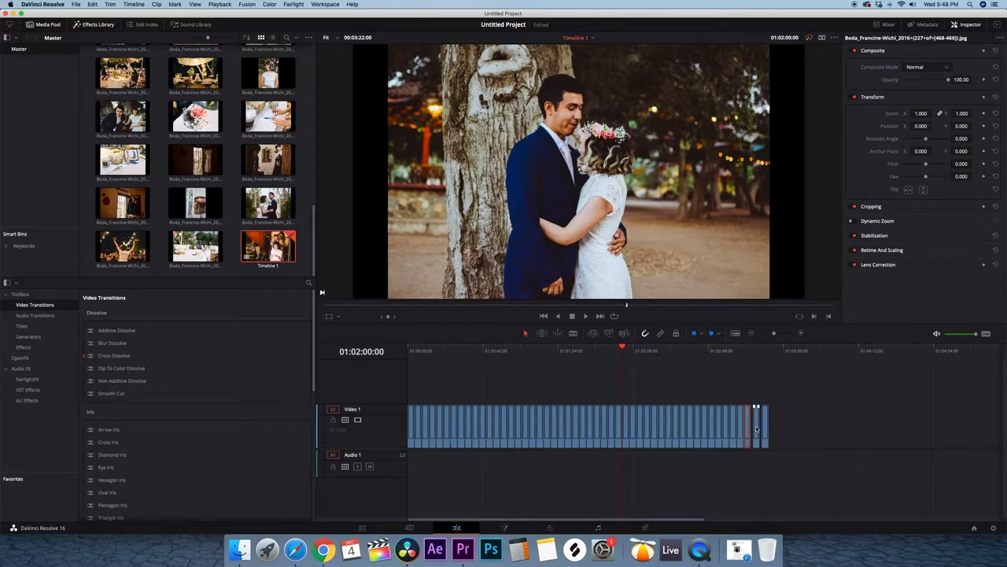
pyautogui.click(756, 429)
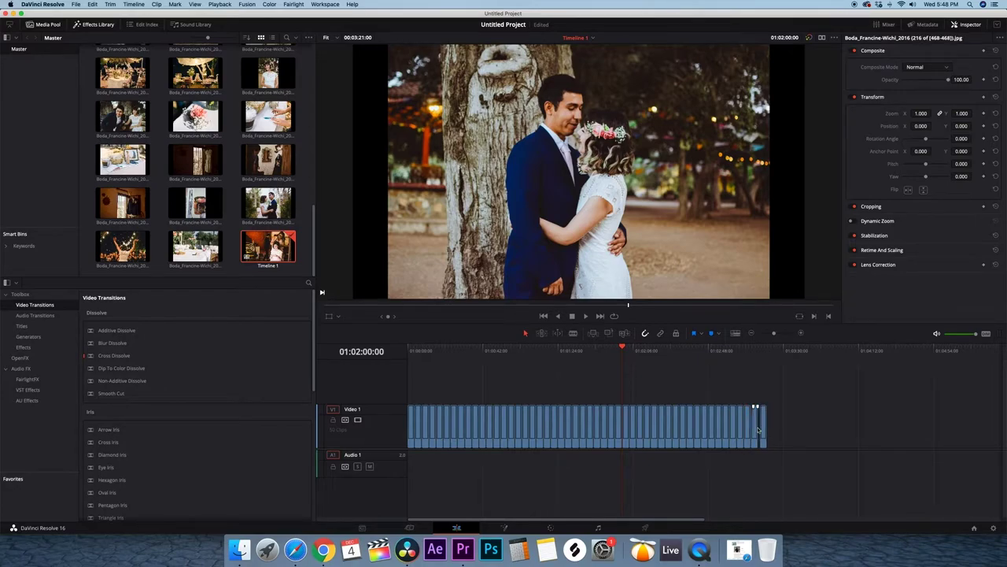
pyautogui.press('BackSpace')
pyautogui.click(82, 4)
pyautogui.click(98, 50)
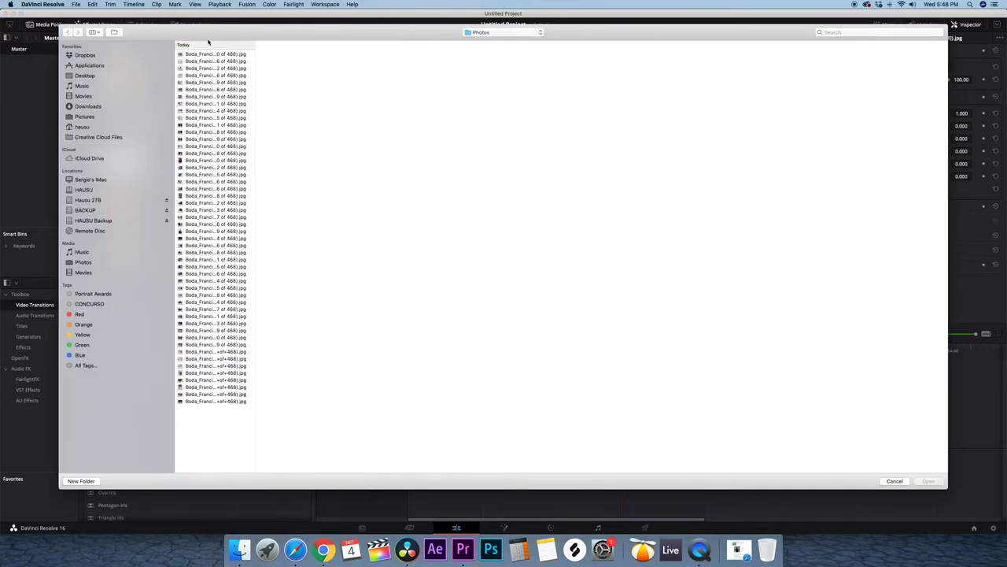
# Look for the Elements_Emorie_LOSSLESS music on the Hausu 2TB drive, then cancel the import.
pyautogui.click(88, 200)
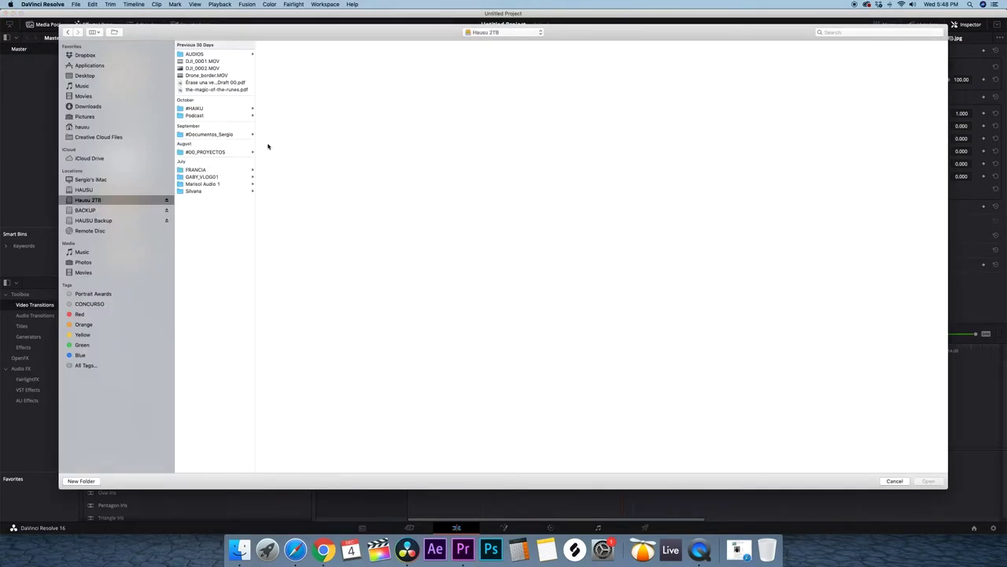
pyautogui.moveTo(254, 134); pyautogui.dragTo(339, 131)
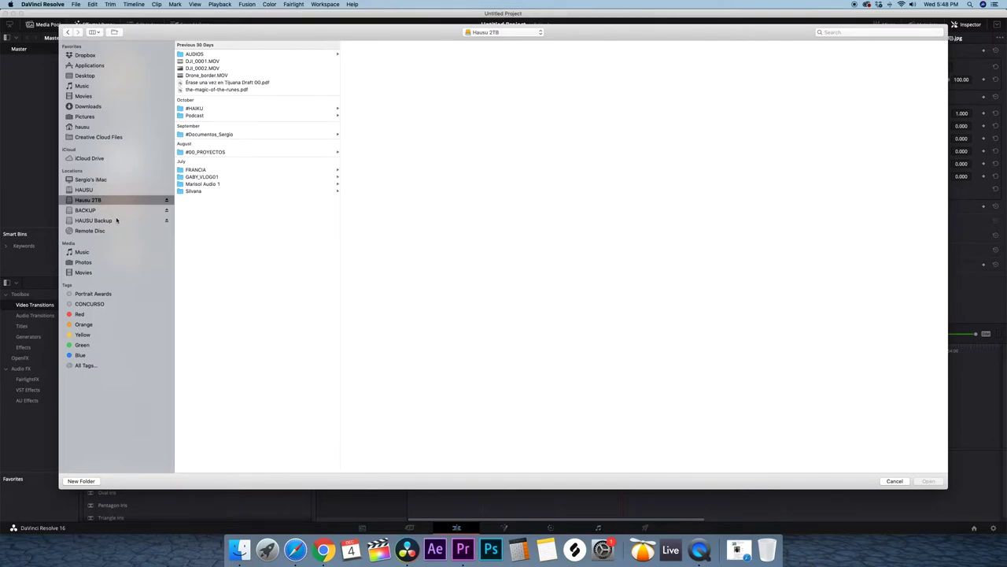
pyautogui.press('Escape')
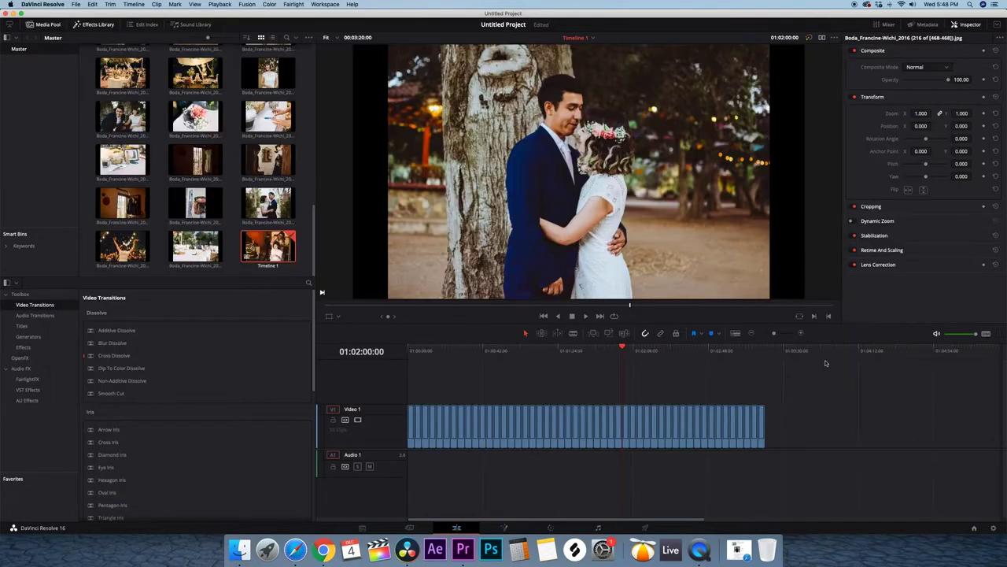
pyautogui.click(76, 4)
pyautogui.moveTo(134, 80)
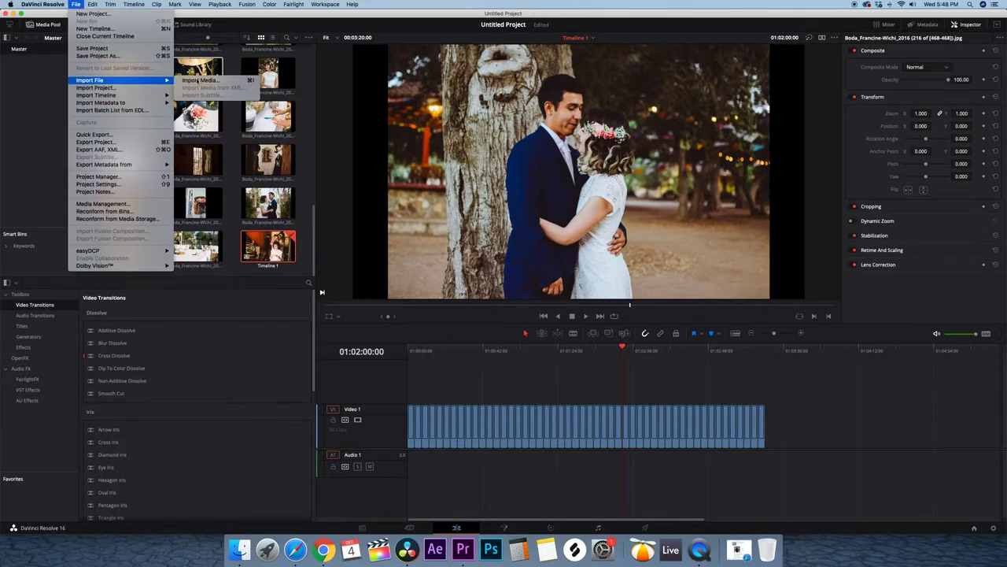
pyautogui.click(188, 81)
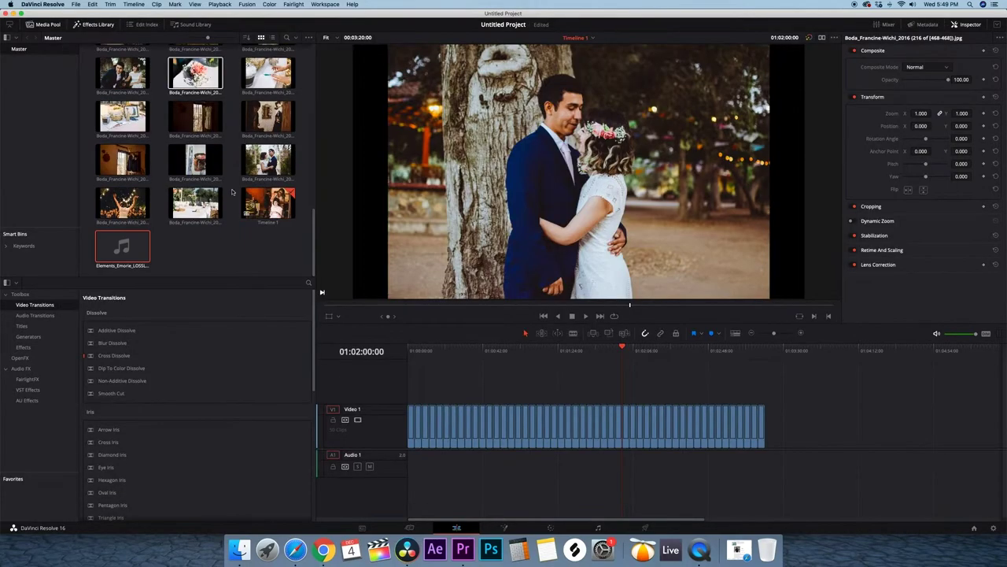
# Place the Elements_Emorie_LOSSLESS music on Audio 1 under the photos and zoom the timeline in.
pyautogui.moveTo(140, 253); pyautogui.dragTo(408, 467)
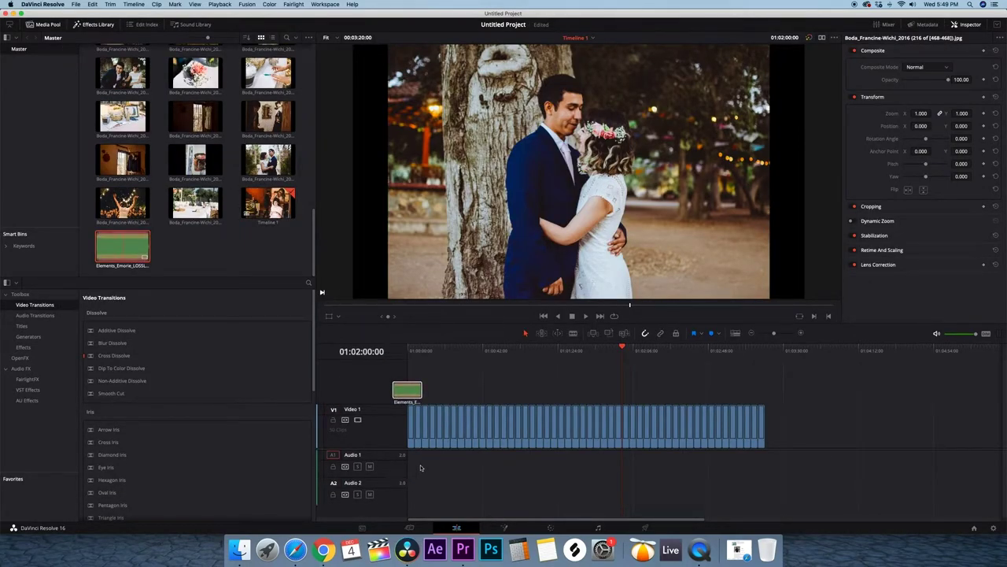
pyautogui.press('super+a')
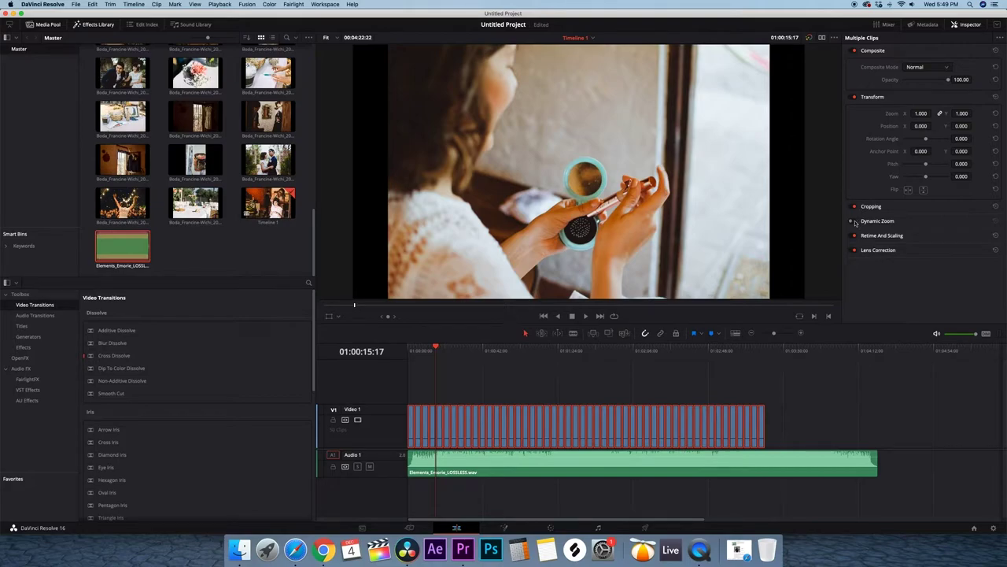
pyautogui.click(522, 367)
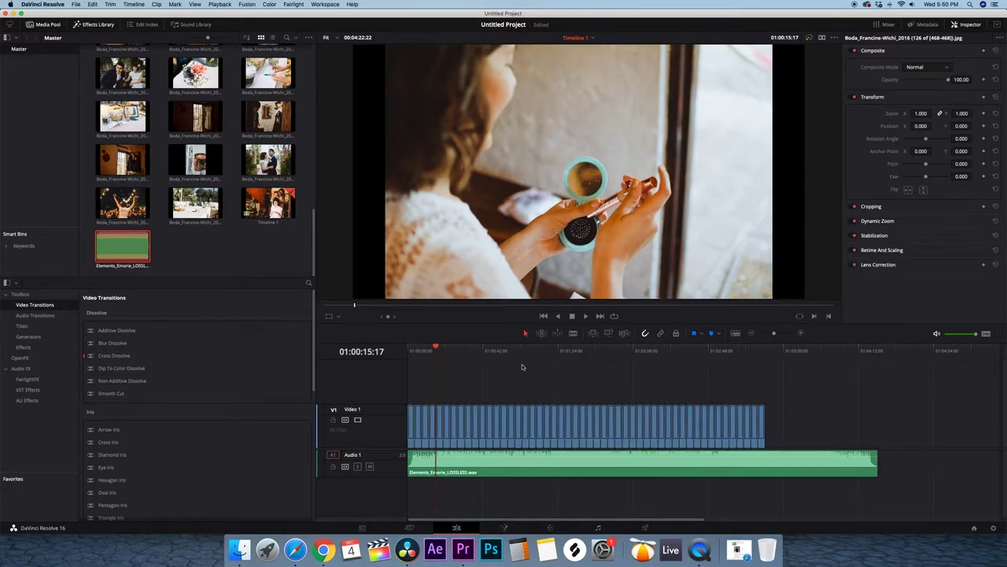
pyautogui.press('super+equal')
pyautogui.press('super+equal')
pyautogui.press('super+equal')
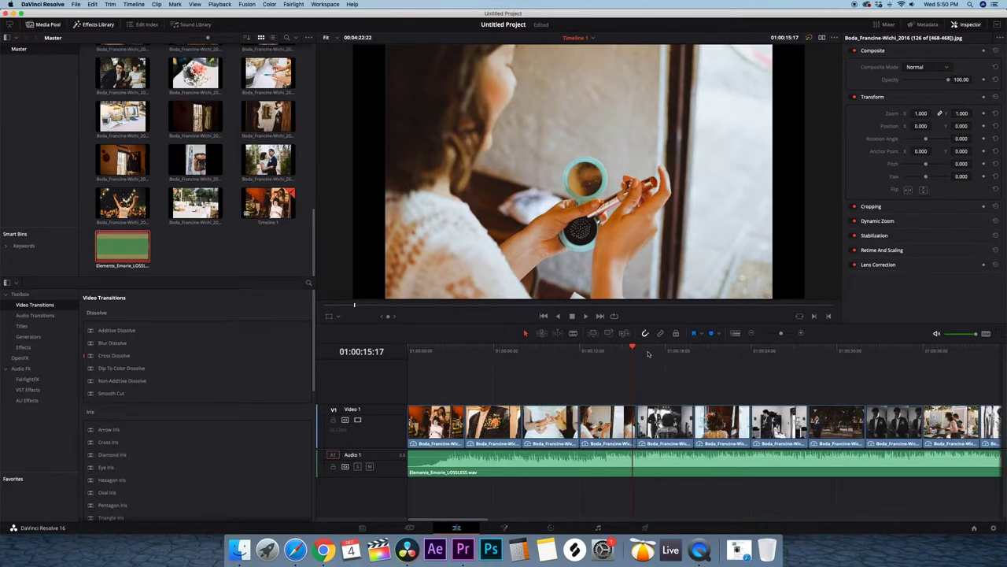
pyautogui.click(584, 351)
# Play the slideshow with music and check the photo's stabilization settings.
pyautogui.press('space')
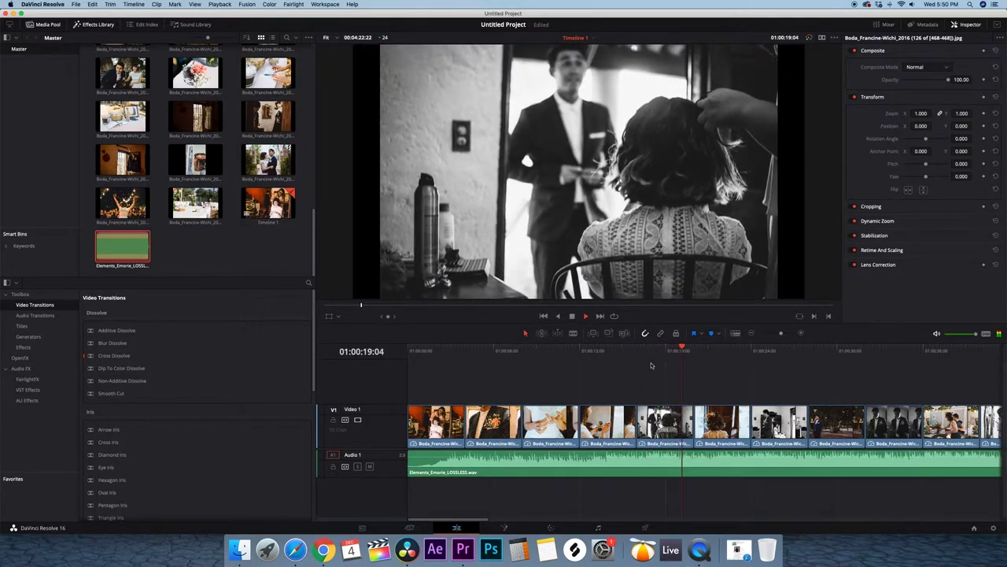
pyautogui.click(878, 236)
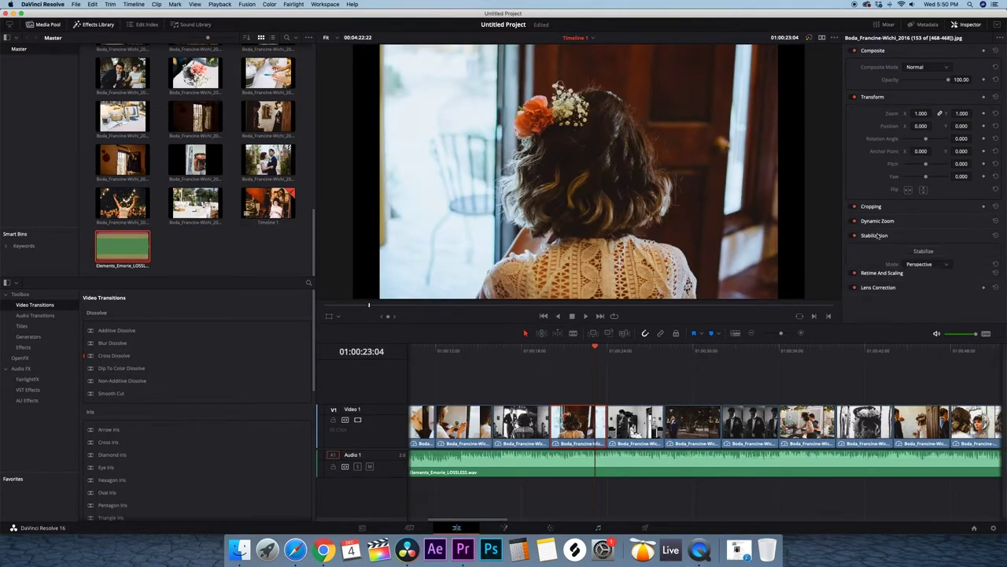
pyautogui.scroll(-2, 969, 269)
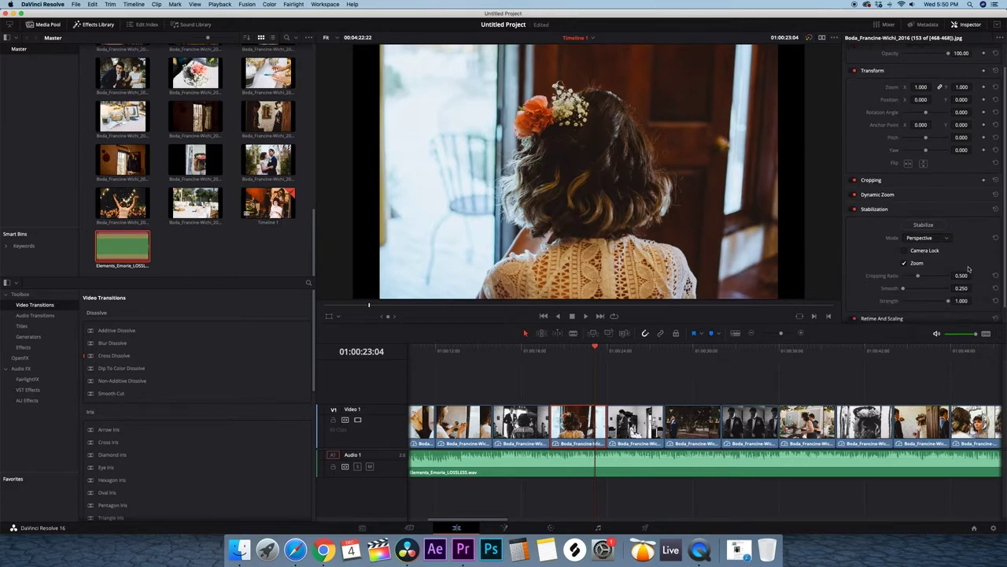
pyautogui.click(886, 209)
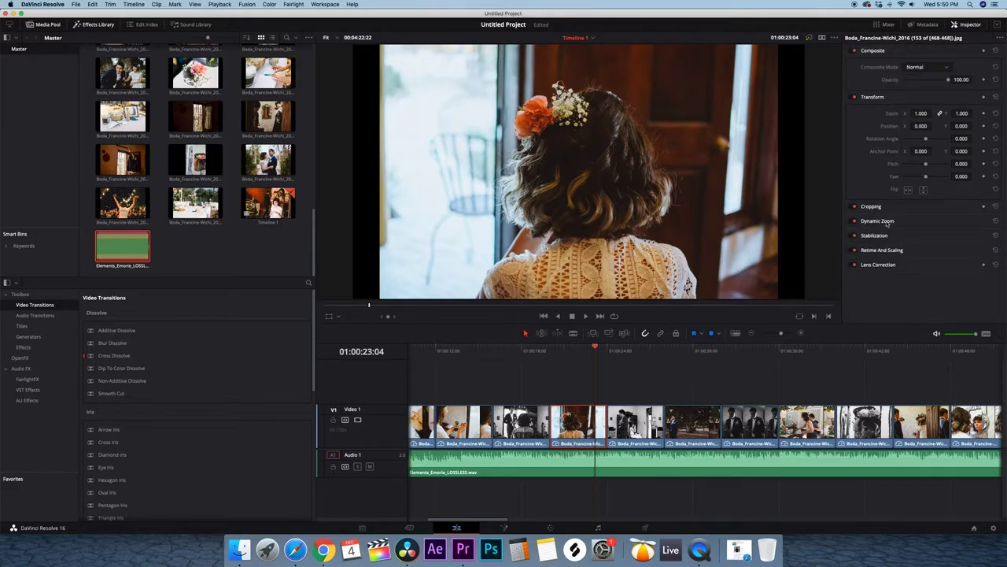
# Keep the Dynamic Zoom ease at Linear and replay the slideshow from 01:00:20:00.
pyautogui.click(887, 223)
pyautogui.press('/')
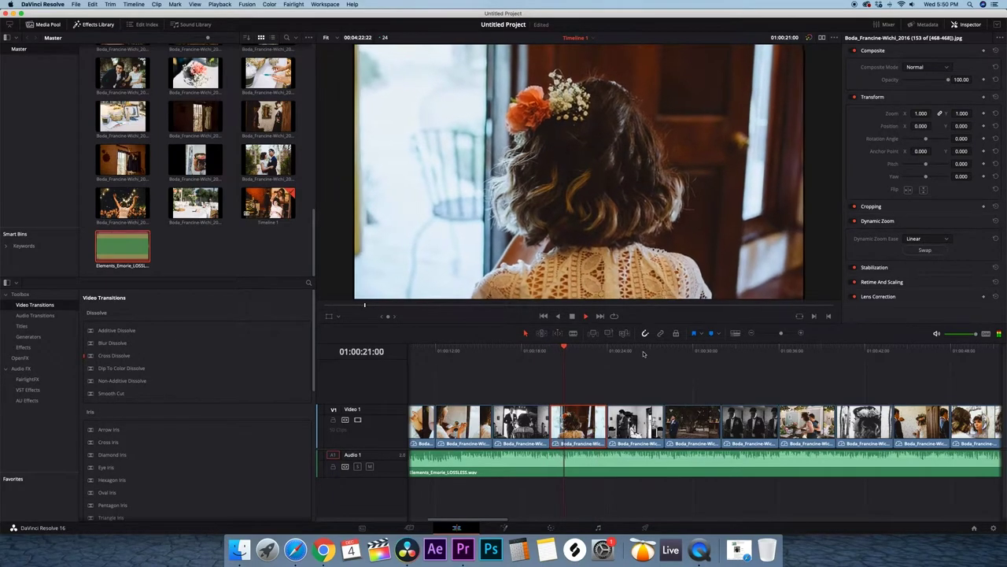
pyautogui.click(912, 238)
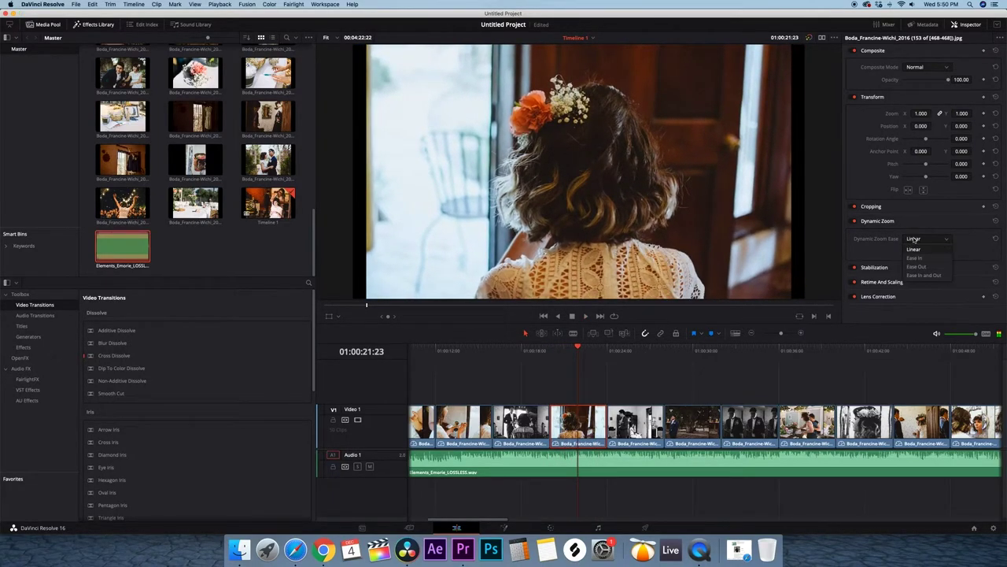
pyautogui.click(914, 248)
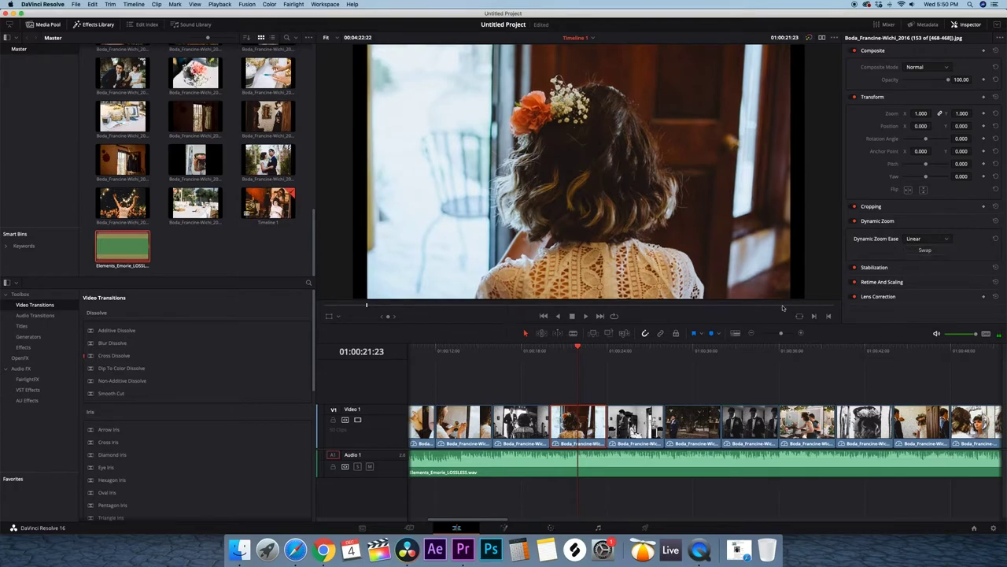
pyautogui.click(551, 354)
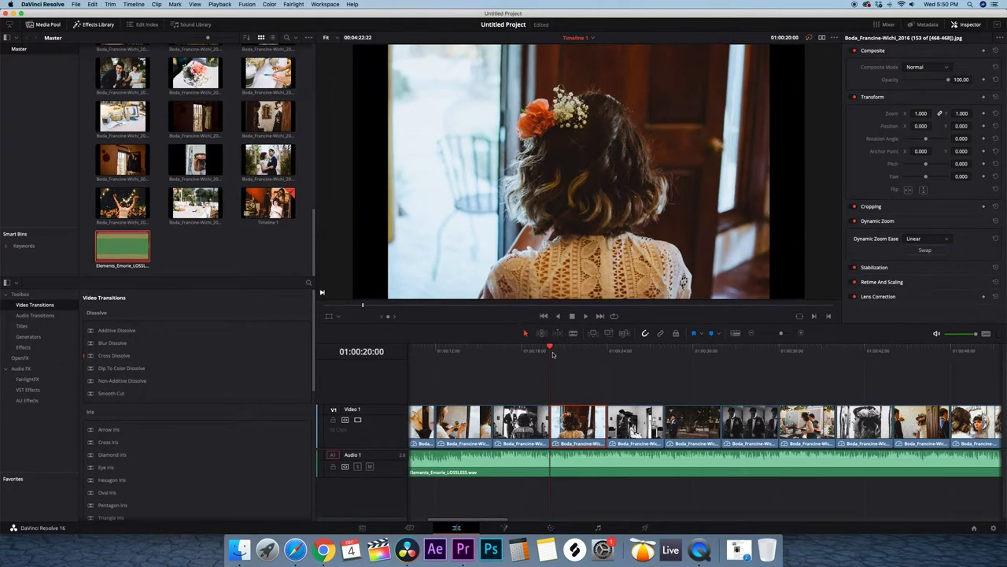
pyautogui.press('space')
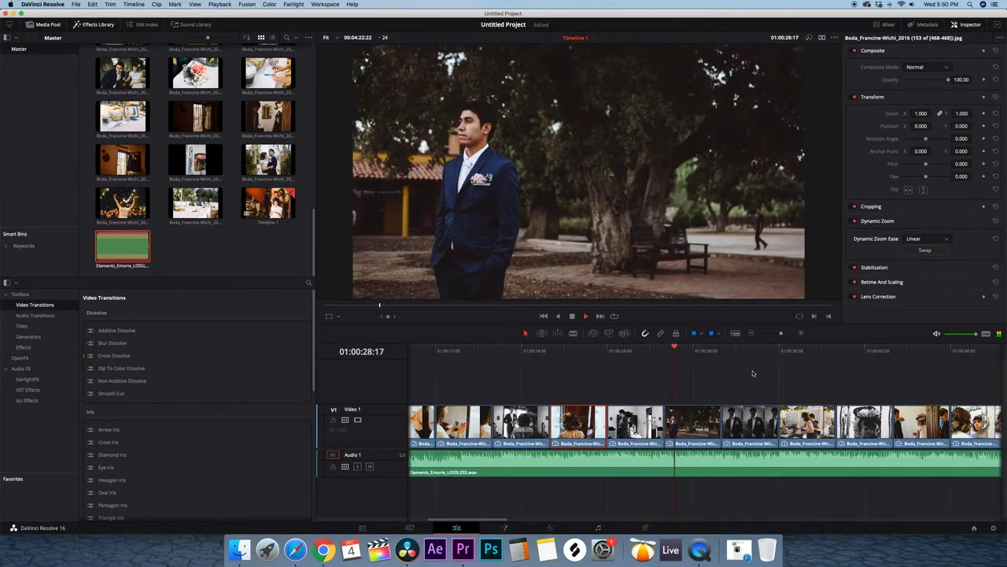
pyautogui.scroll(10, 254, 158)
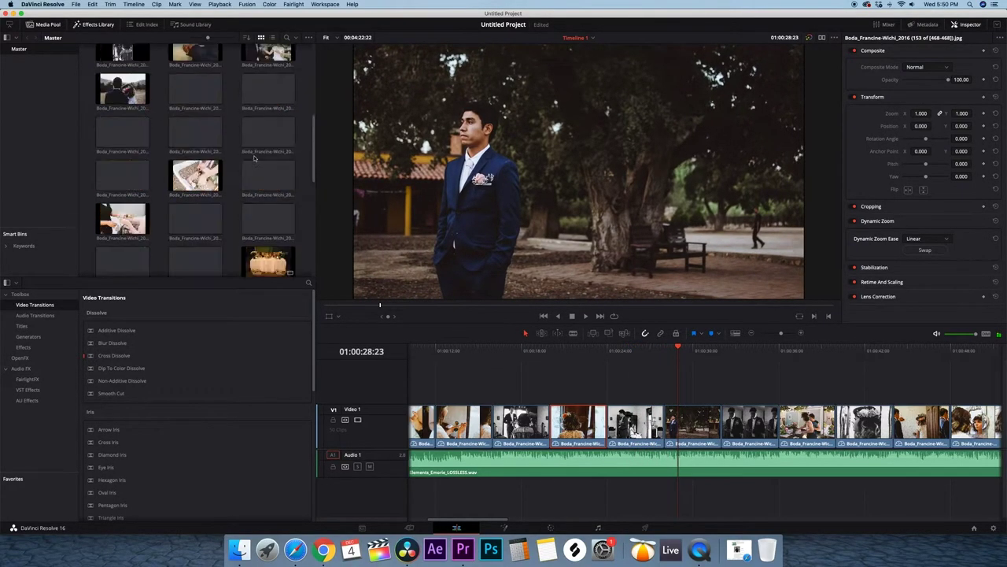
# Drop a Cross Dissolve between two photos and play it back to preview.
pyautogui.moveTo(114, 354)
pyautogui.mouseDown()
pyautogui.moveTo(584, 389)
pyautogui.moveTo(607, 421)
pyautogui.mouseUp()
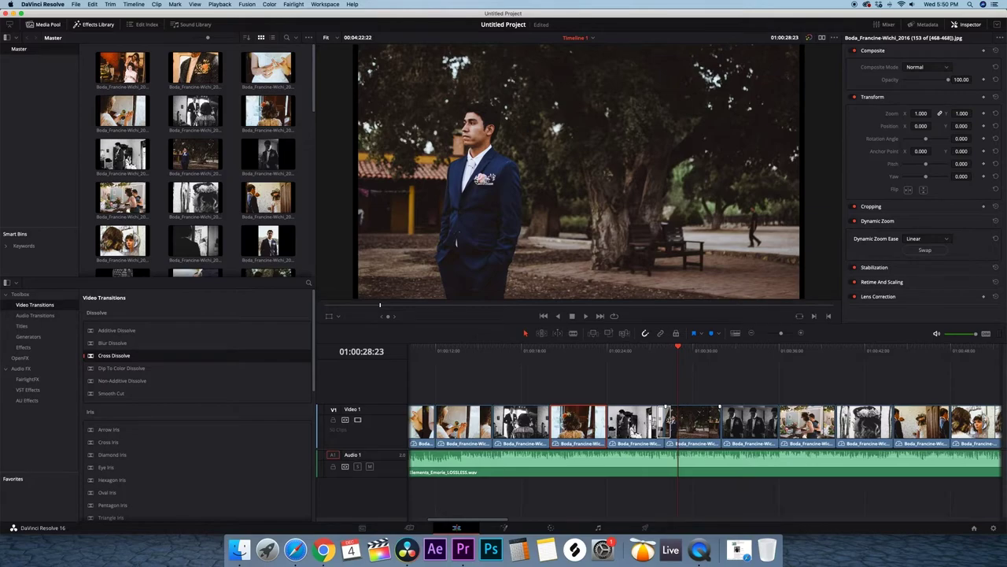
pyautogui.click(670, 419)
pyautogui.click(645, 354)
pyautogui.press('space')
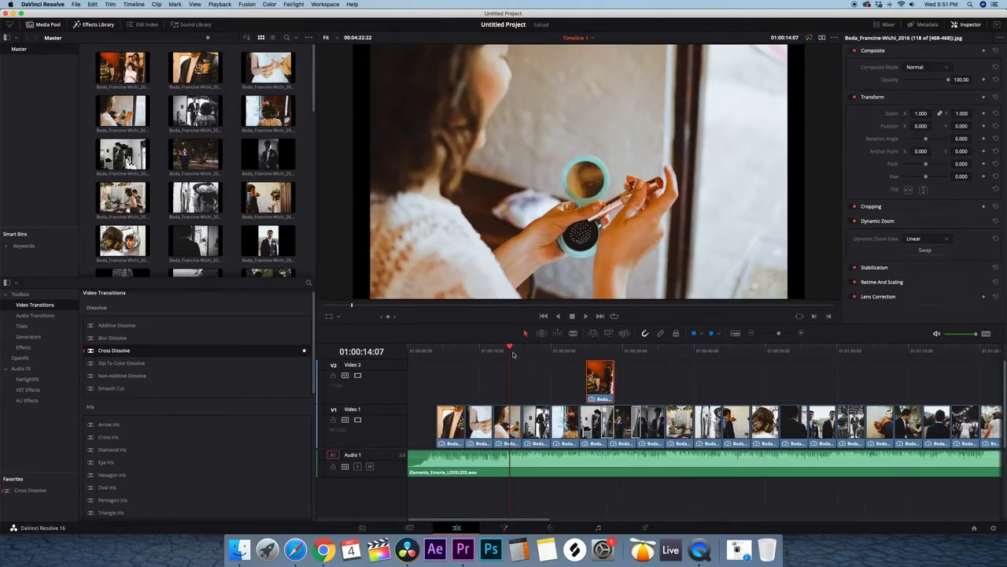
# Move ahead to around 01:00:49:01 and add another Cross Dissolve at a later photo cut.
pyautogui.click(572, 353)
pyautogui.click(630, 352)
pyautogui.click(677, 352)
pyautogui.hscroll(2, 763, 362)
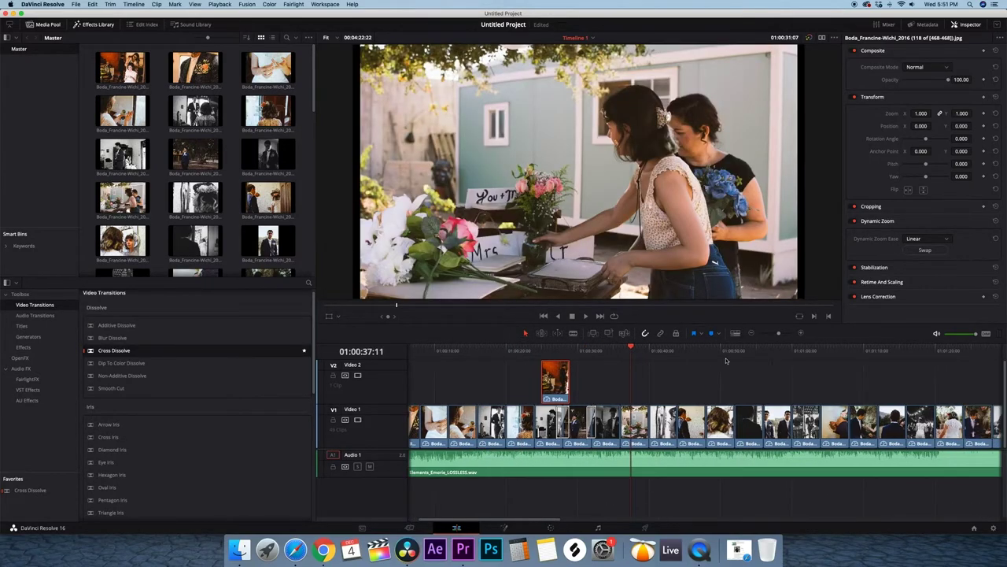
pyautogui.hscroll(-2, 645, 394)
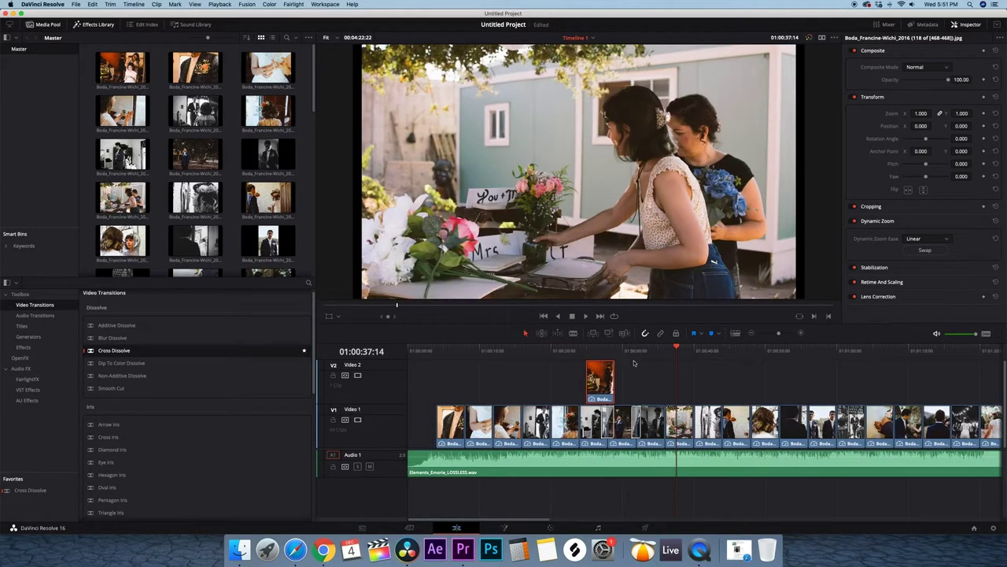
pyautogui.click(681, 423)
pyautogui.moveTo(708, 351); pyautogui.dragTo(824, 349)
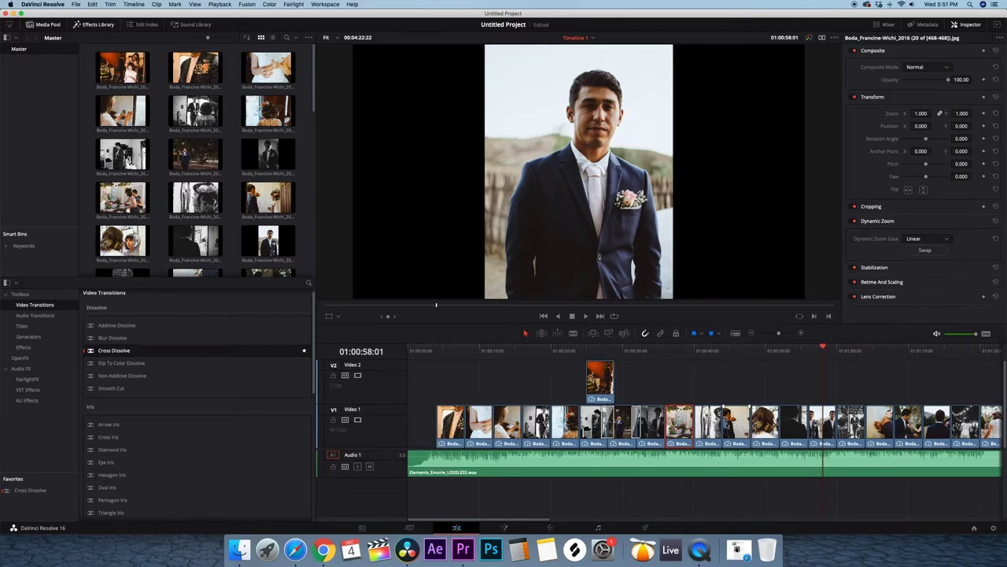
pyautogui.click(705, 427)
pyautogui.click(680, 351)
pyautogui.moveTo(134, 351)
pyautogui.mouseDown()
pyautogui.moveTo(541, 393)
pyautogui.moveTo(663, 422)
pyautogui.mouseUp()
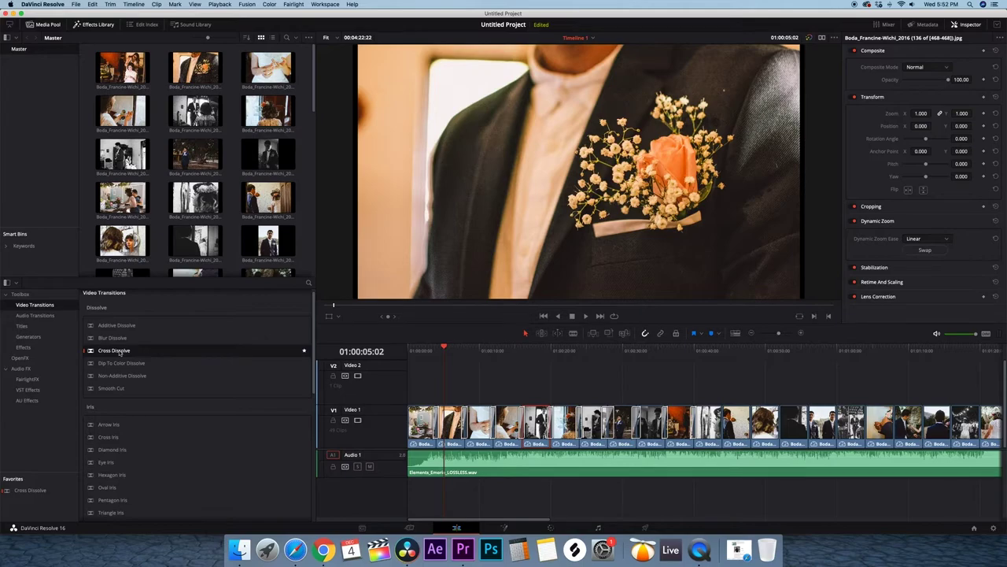
# Add Cross Dissolves at several more photo cuts along Video 1, checking near 01:02:44:00.
pyautogui.moveTo(119, 354); pyautogui.dragTo(726, 425)
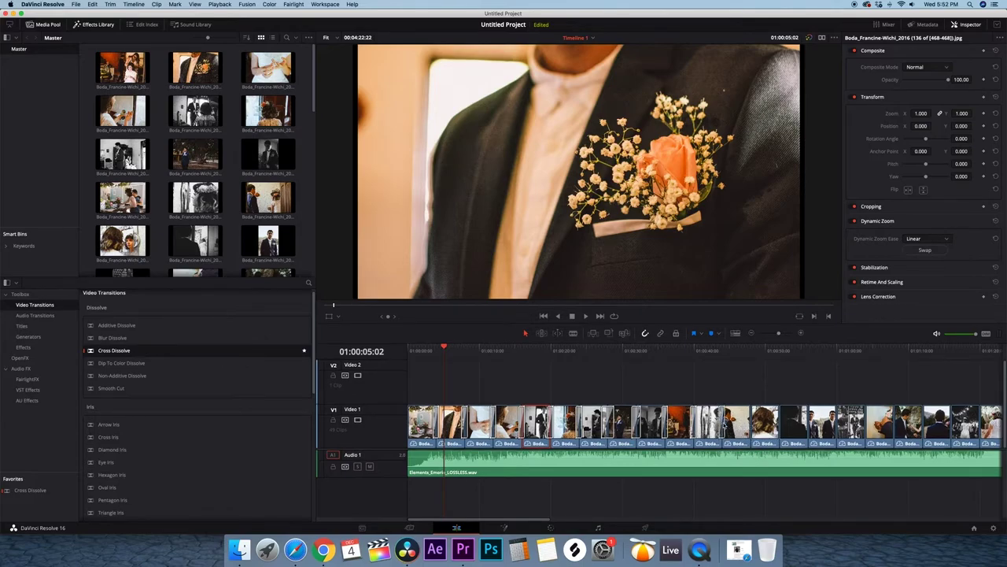
pyautogui.hscroll(3, 705, 425)
pyautogui.hscroll(3, 705, 425)
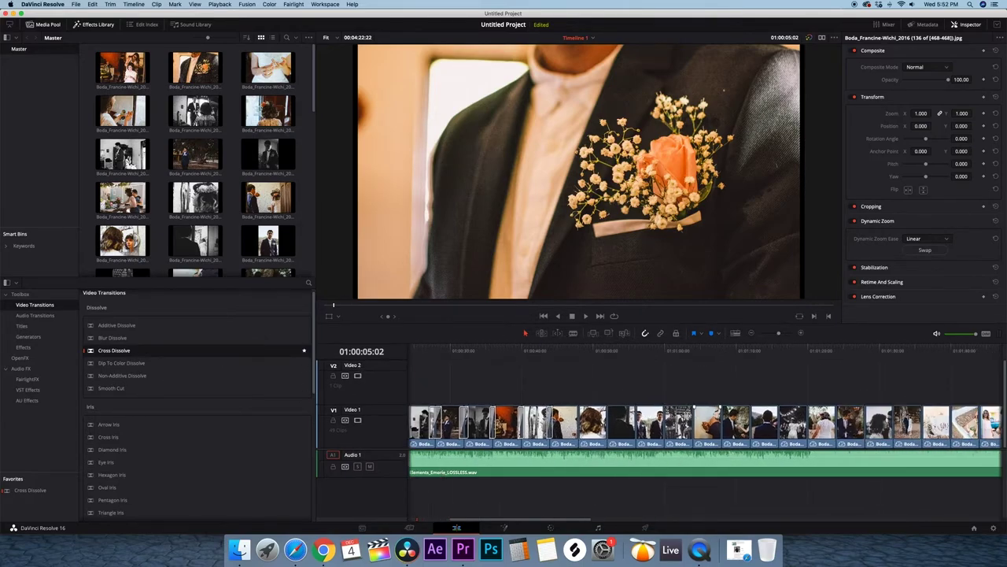
pyautogui.moveTo(114, 350); pyautogui.dragTo(455, 404)
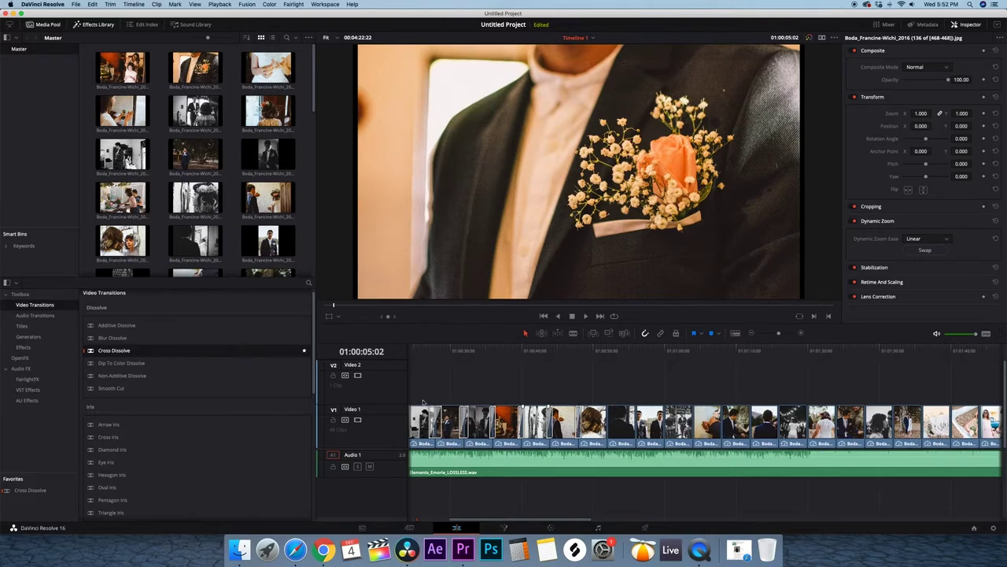
pyautogui.moveTo(455, 404); pyautogui.dragTo(608, 408)
pyautogui.hscroll(2, 542, 417)
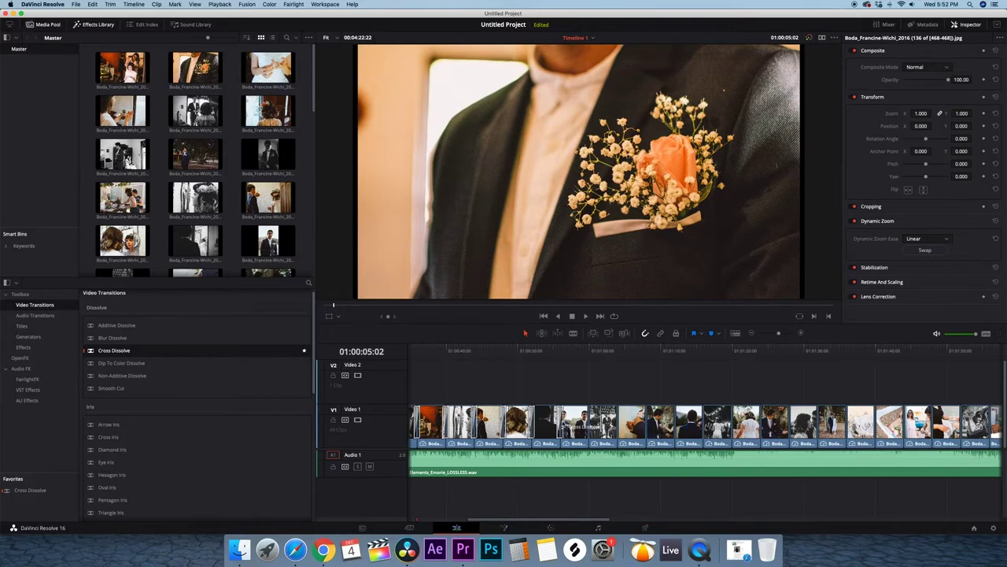
pyautogui.moveTo(154, 351); pyautogui.dragTo(608, 425)
pyautogui.hscroll(2, 614, 404)
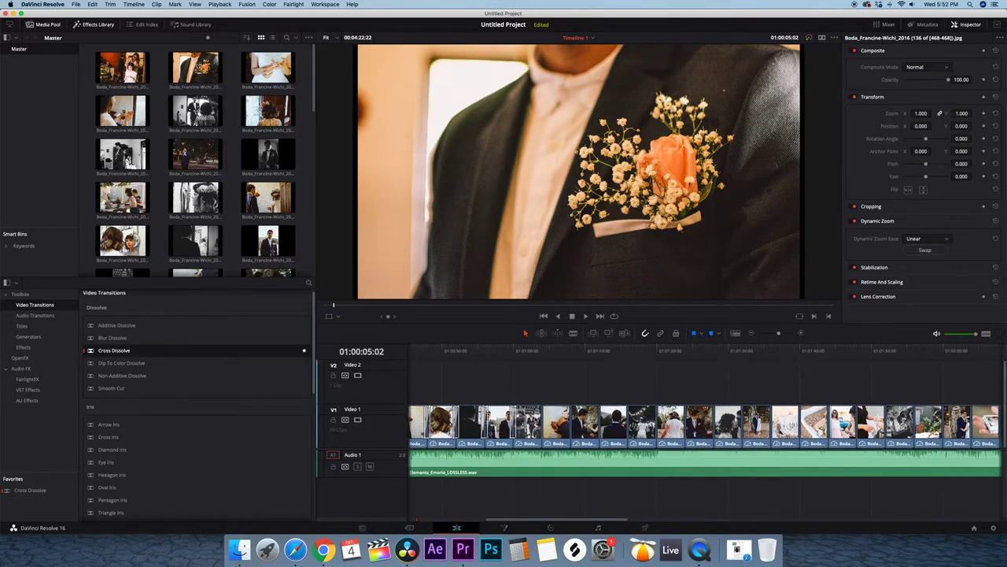
pyautogui.hscroll(3, 567, 369)
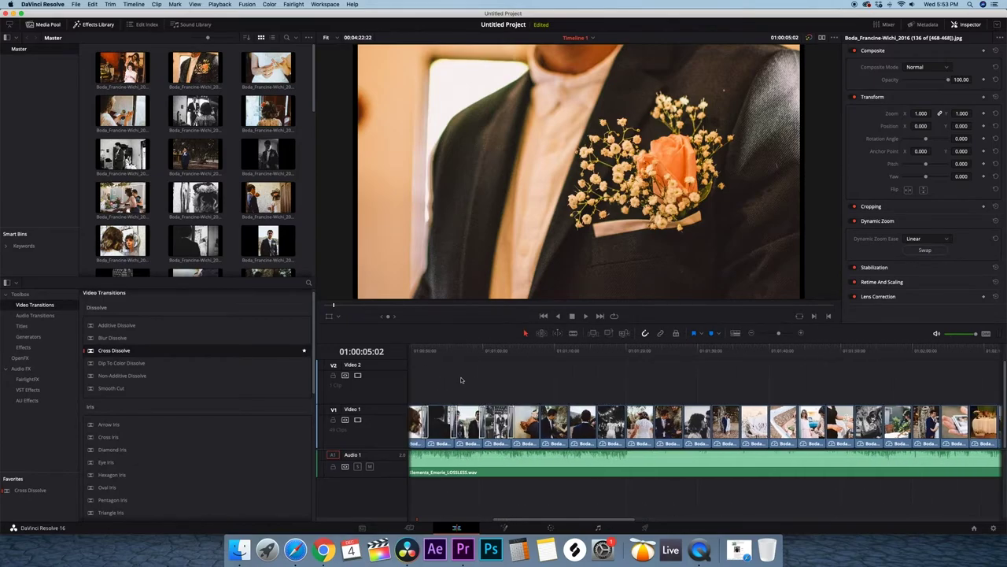
pyautogui.scroll(-5, 566, 369)
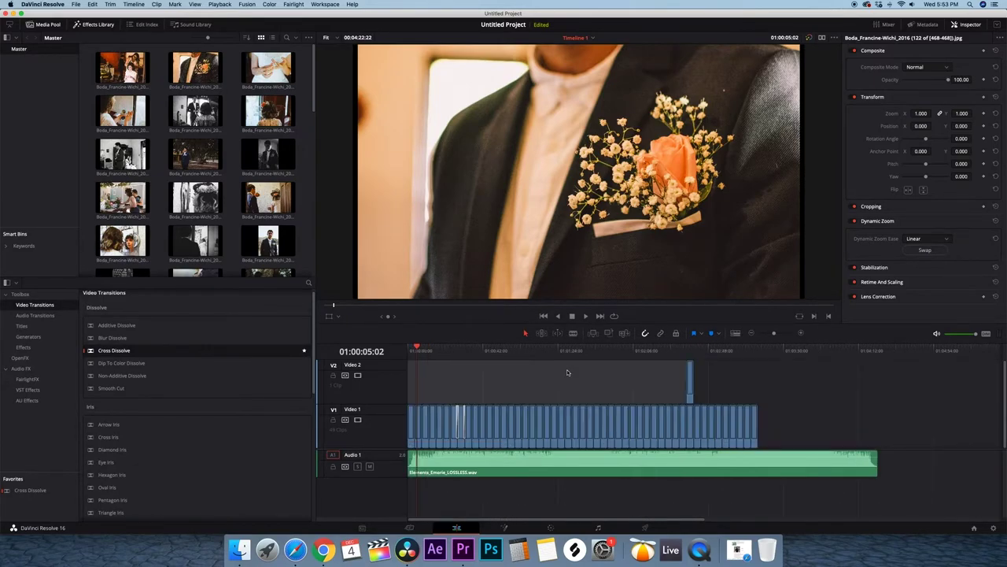
pyautogui.click(701, 352)
# Replay the slideshow ending and move the Video 2 photo onto the end of Video 1.
pyautogui.click(444, 351)
pyautogui.press('space')
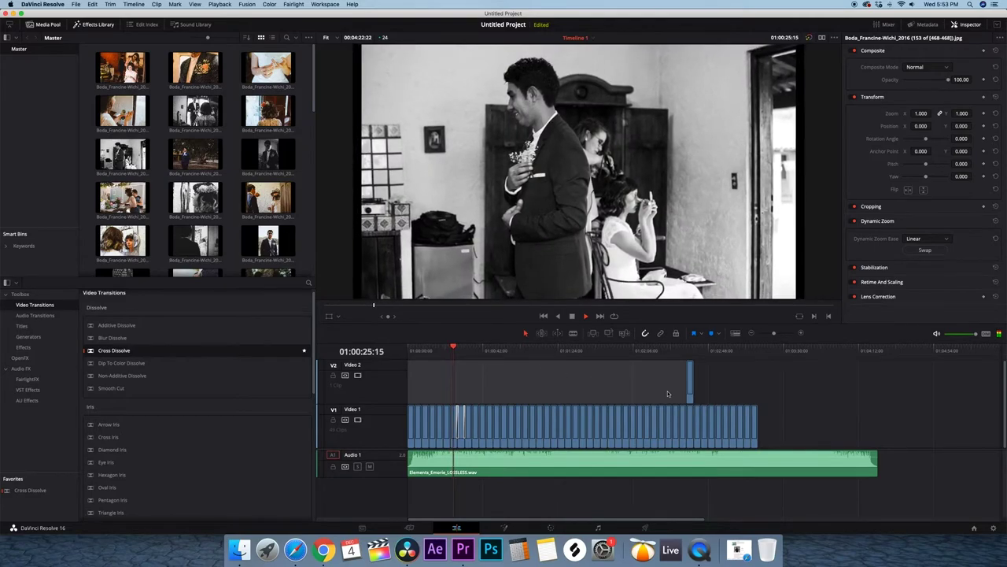
pyautogui.moveTo(828, 425); pyautogui.dragTo(697, 425)
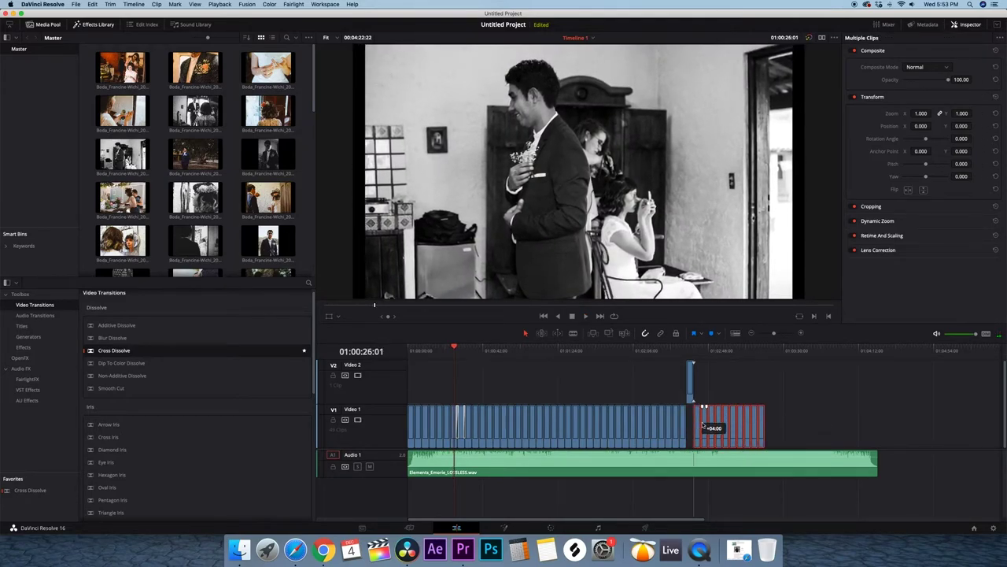
pyautogui.moveTo(691, 387); pyautogui.dragTo(690, 412)
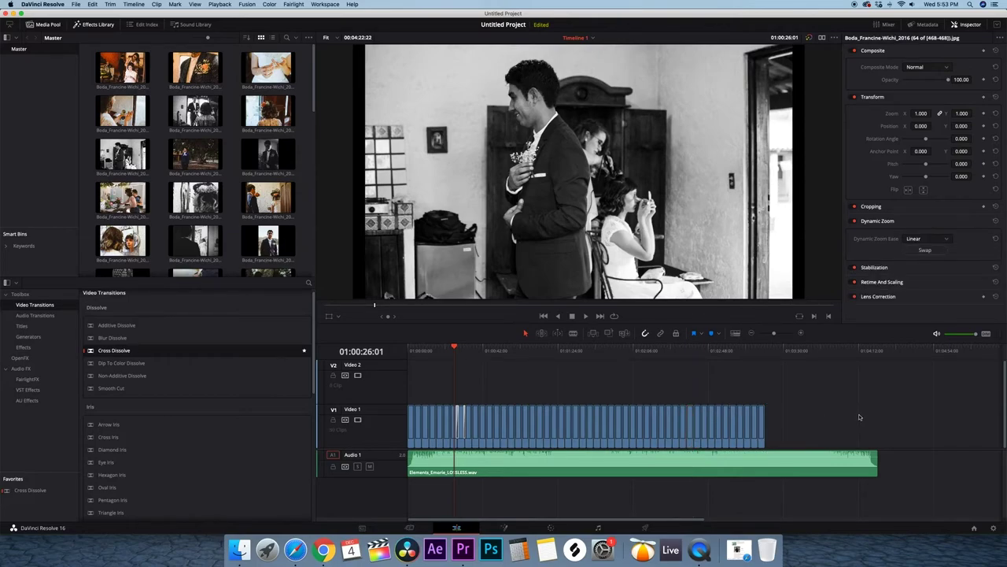
# Trim the music to end with the last photo and fade it out at the end.
pyautogui.moveTo(874, 458); pyautogui.dragTo(764, 458)
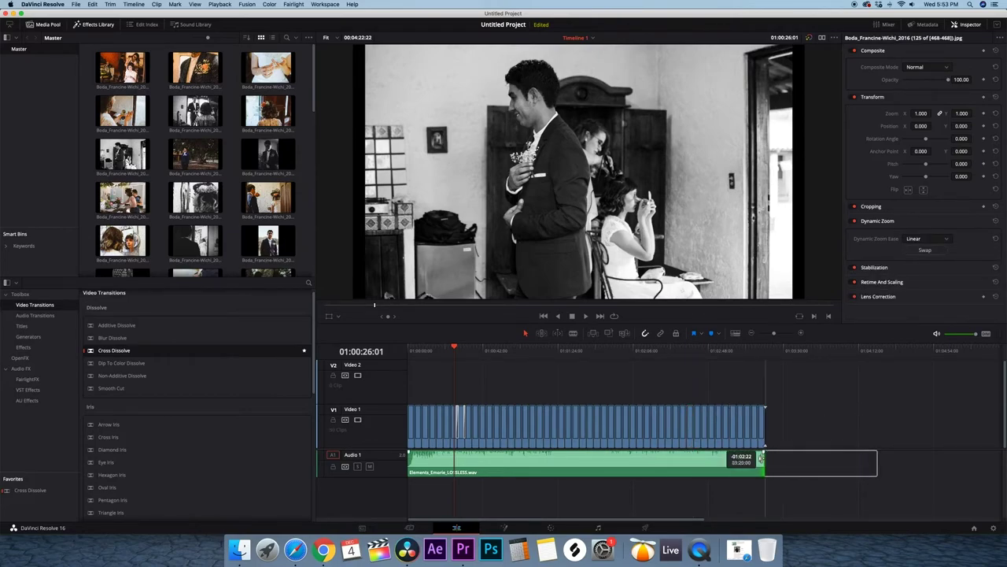
pyautogui.hotkey('ctrl', 'z')
pyautogui.press('Home')
pyautogui.press('space')
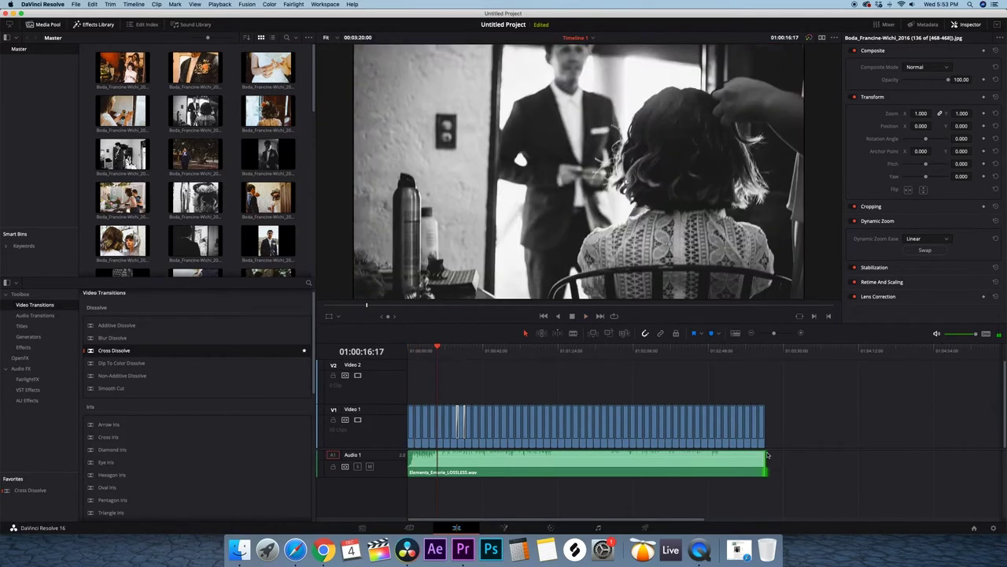
pyautogui.moveTo(764, 453); pyautogui.dragTo(722, 452)
pyautogui.click(130, 349)
pyautogui.click(479, 350)
pyautogui.press('End')
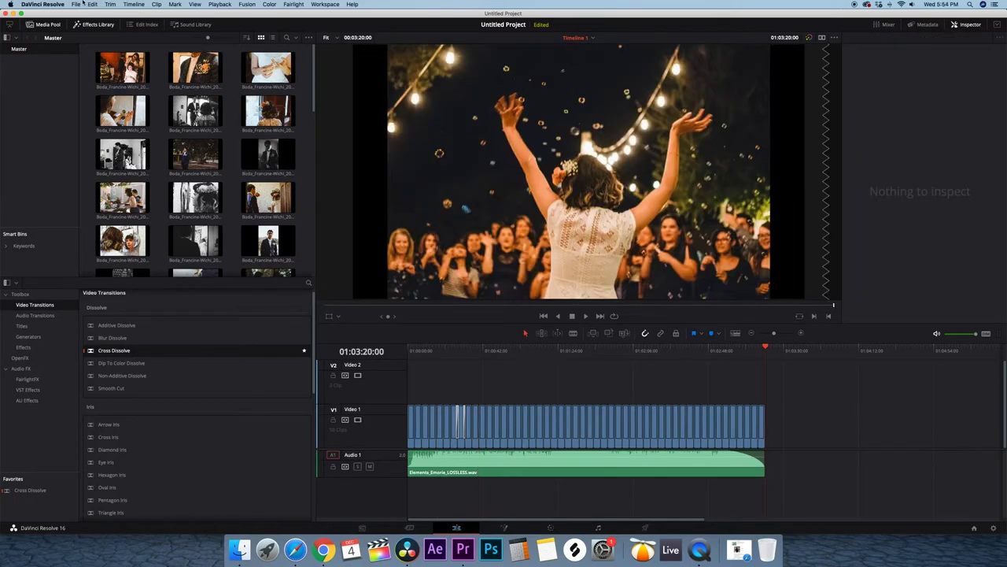
pyautogui.click(75, 4)
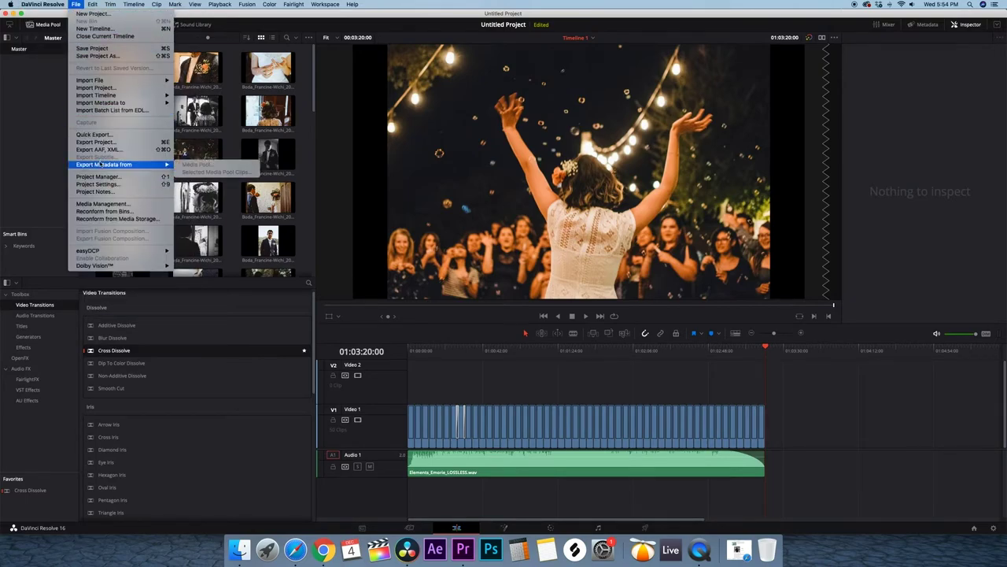
pyautogui.click(99, 176)
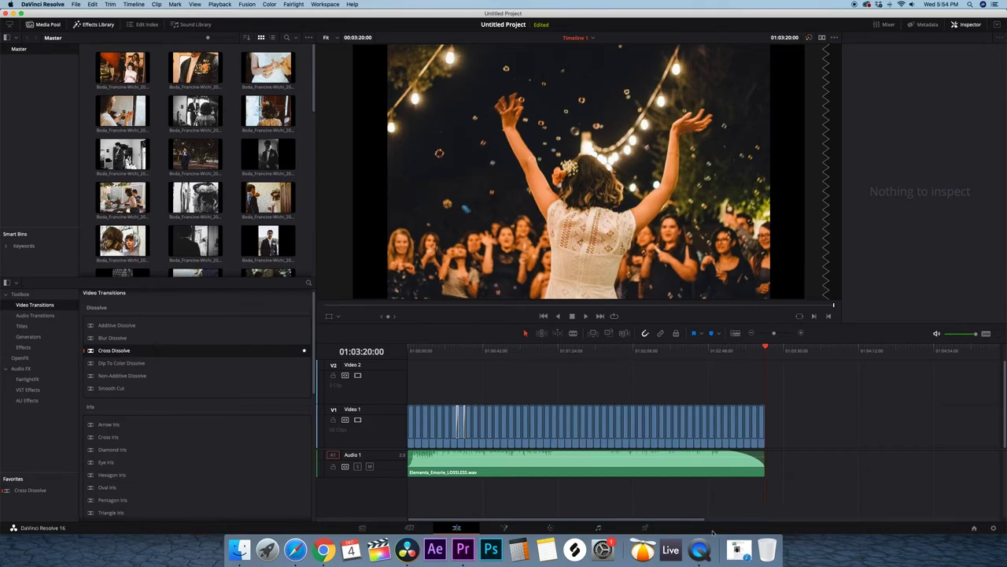
pyautogui.click(645, 528)
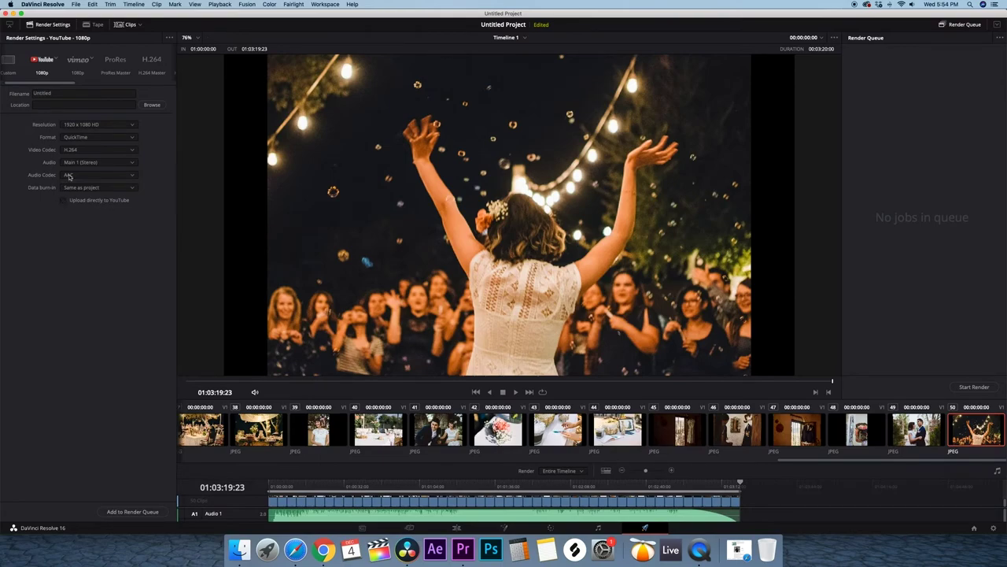
# Choose the H.264 Master render preset and set the frame rate to 23.976.
pyautogui.click(150, 65)
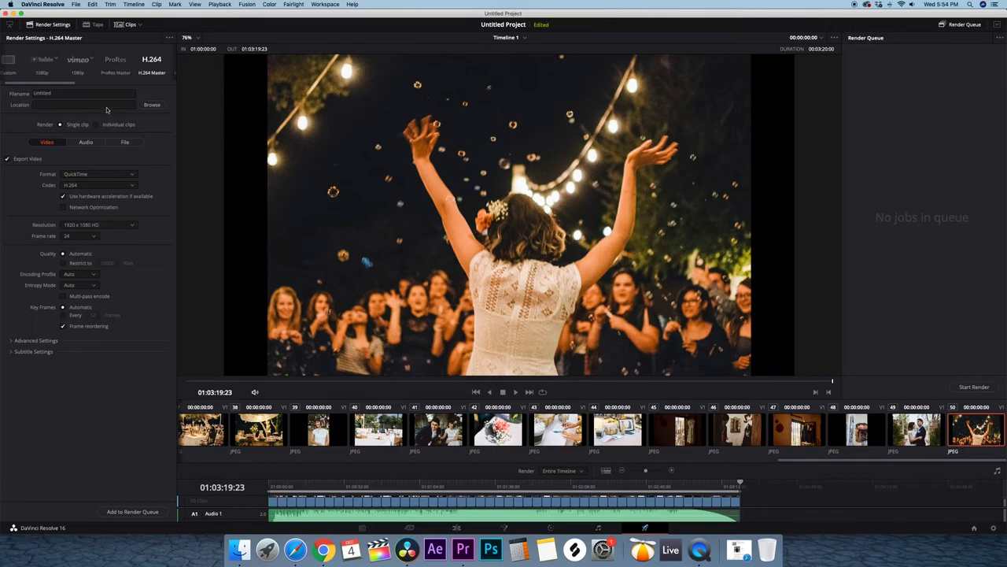
pyautogui.doubleClick(67, 94)
pyautogui.click(94, 236)
pyautogui.click(79, 247)
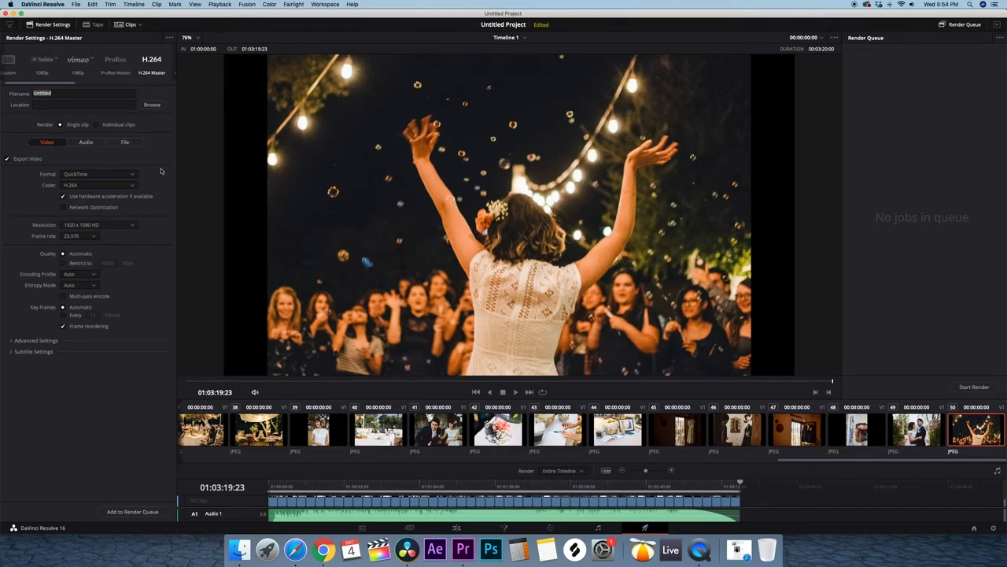
# Check the audio export settings, then start renaming the output file to Slideshow_Davinci.
pyautogui.click(86, 143)
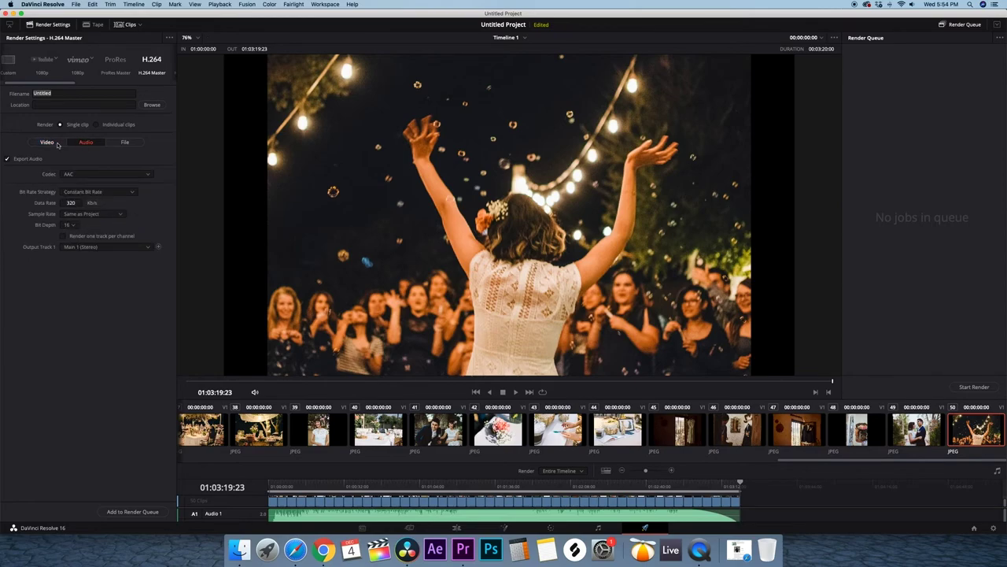
pyautogui.click(56, 144)
pyautogui.click(79, 93)
pyautogui.write('S')
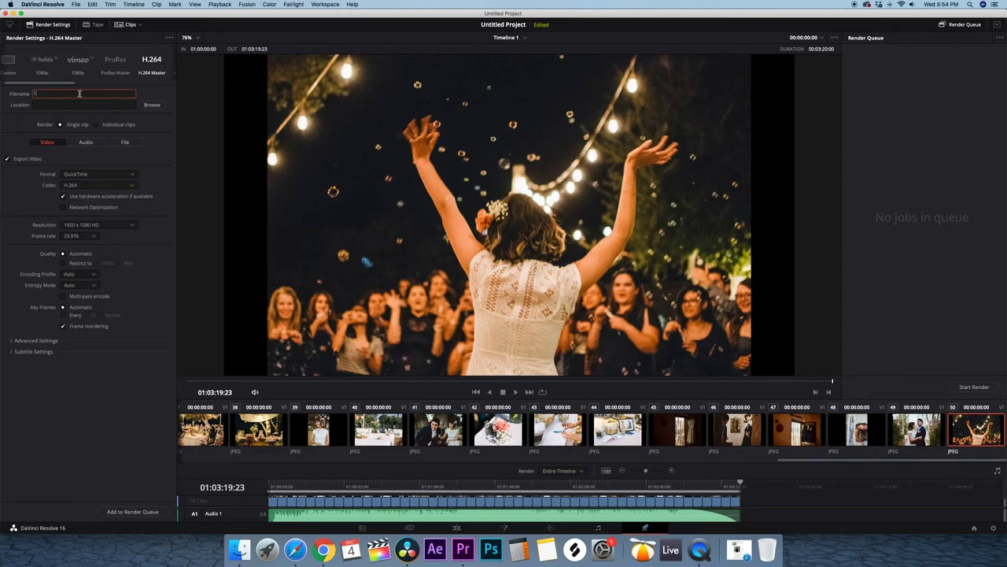